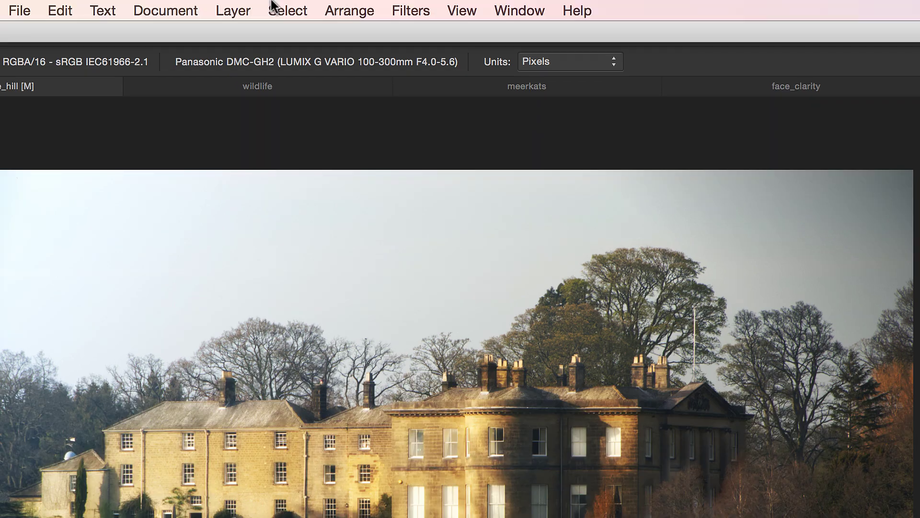
Add an Unsharp Mask live filter layer to the house photo, leaving its default settings.
left_click(288, 4)
mouse_move(319, 191)
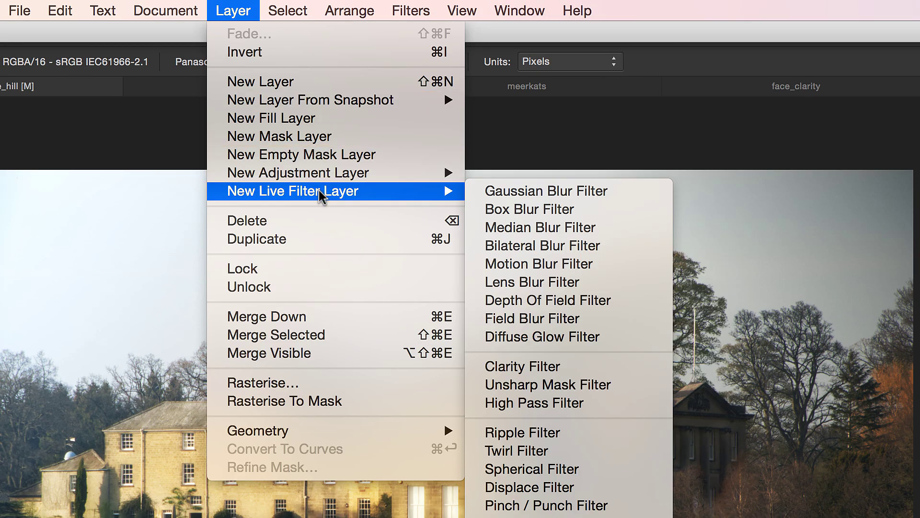
left_click(570, 385)
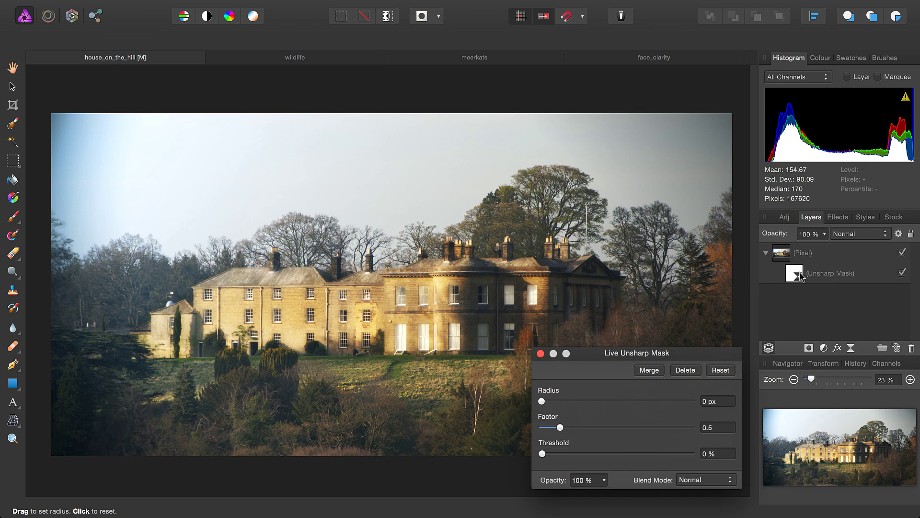
left_click_drag(653, 343, 736, 223)
Zoom to 100 % and pan around the house to inspect its detail.
scroll(565, 279, "up", 10)
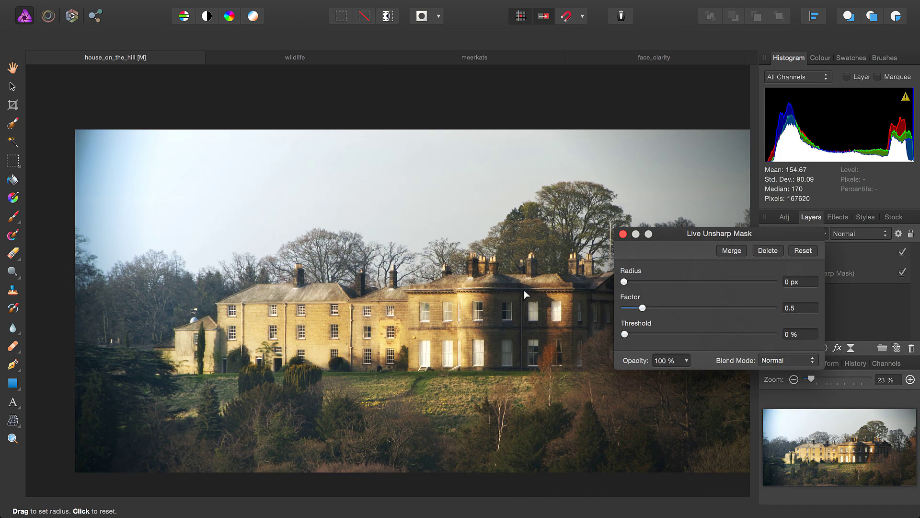
scroll(524, 289, "up", 5)
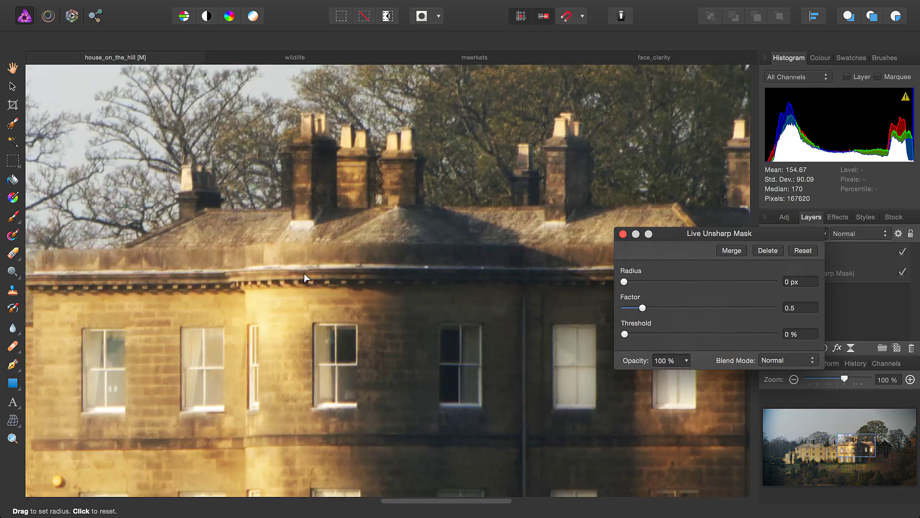
scroll(344, 266, "right", 10)
scroll(342, 240, "up", 2)
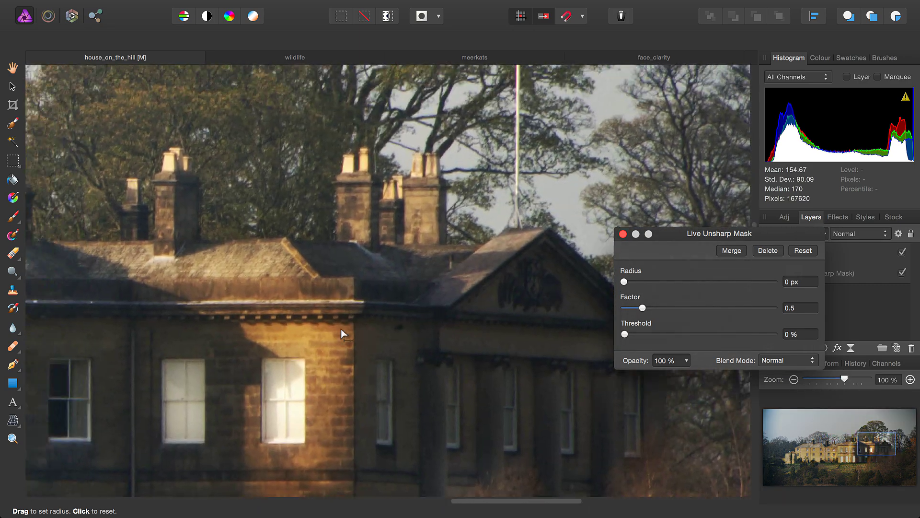
scroll(389, 344, "left", 15)
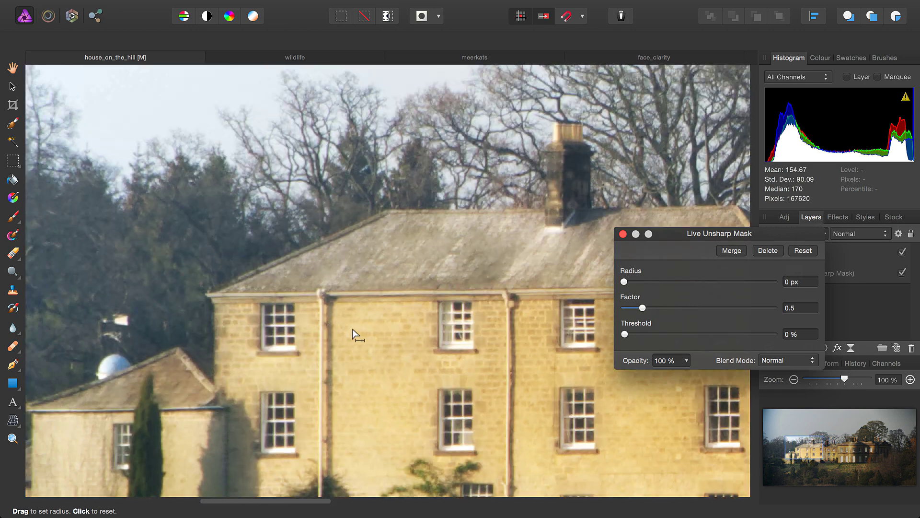
scroll(383, 341, "right", 10)
scroll(384, 342, "down", 2)
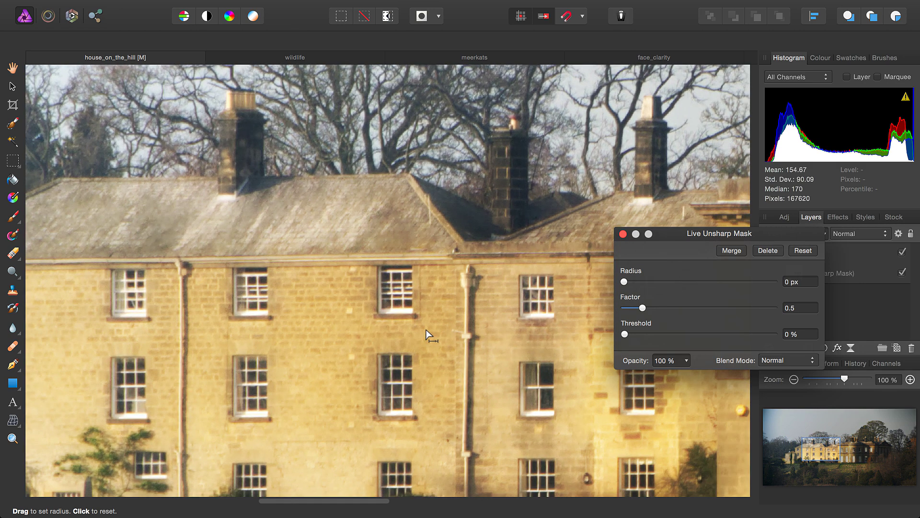
left_click_drag(682, 231, 722, 207)
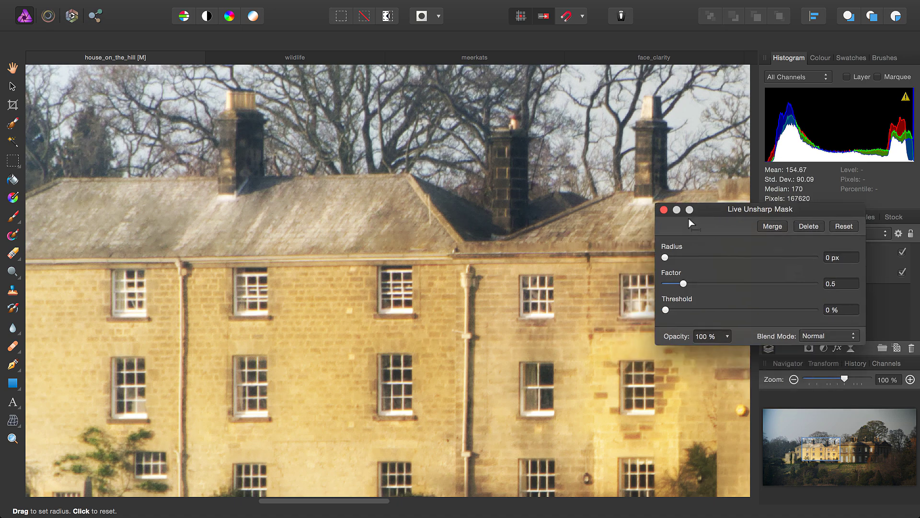
scroll(449, 289, "right", 8)
scroll(428, 290, "left", 10)
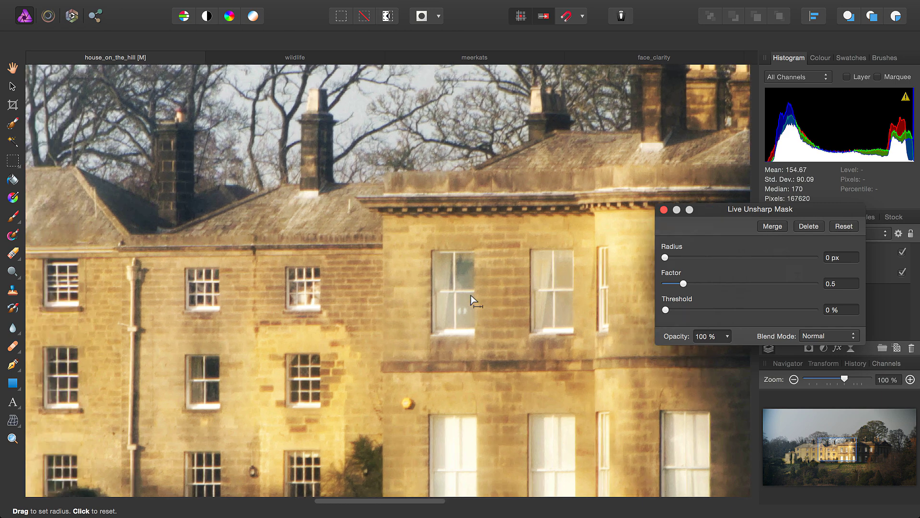
Set Unsharp Mask Radius to 0.5 px and Factor to 4, then check the roof and chimneys.
left_click_drag(748, 214, 656, 165)
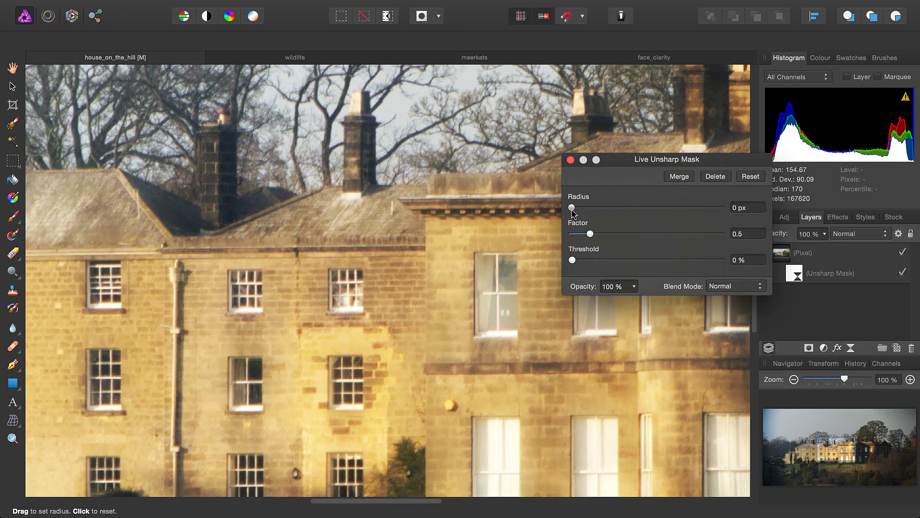
left_click_drag(572, 207, 594, 207)
left_click_drag(639, 159, 750, 134)
left_click_drag(701, 211, 839, 214)
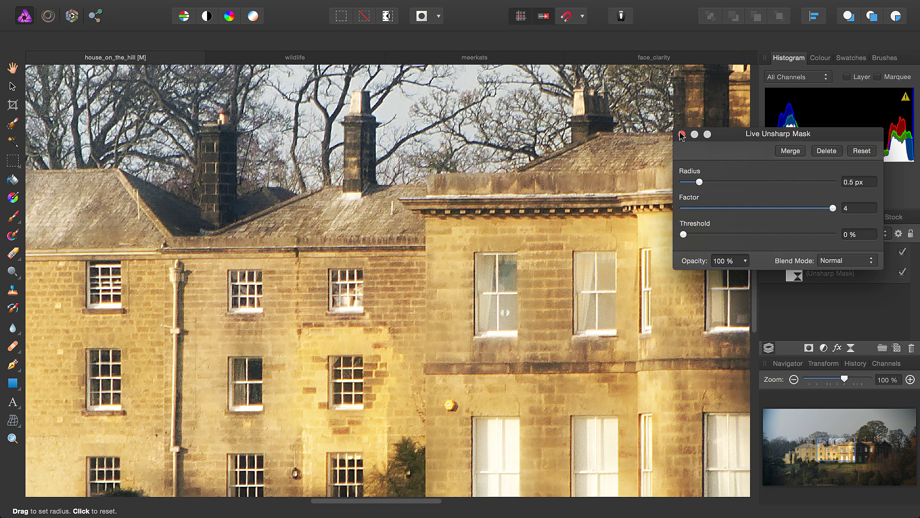
left_click_drag(682, 135, 709, 131)
scroll(470, 264, "left", 15)
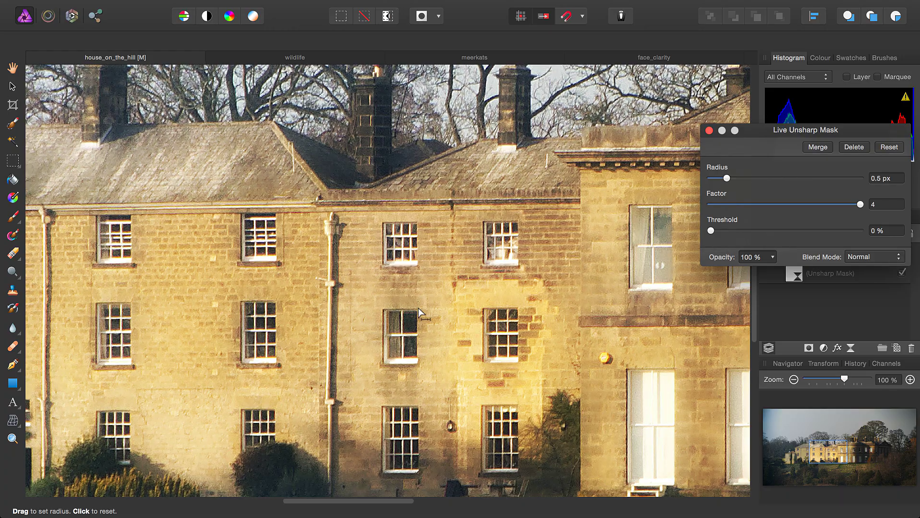
scroll(511, 312, "down", 10)
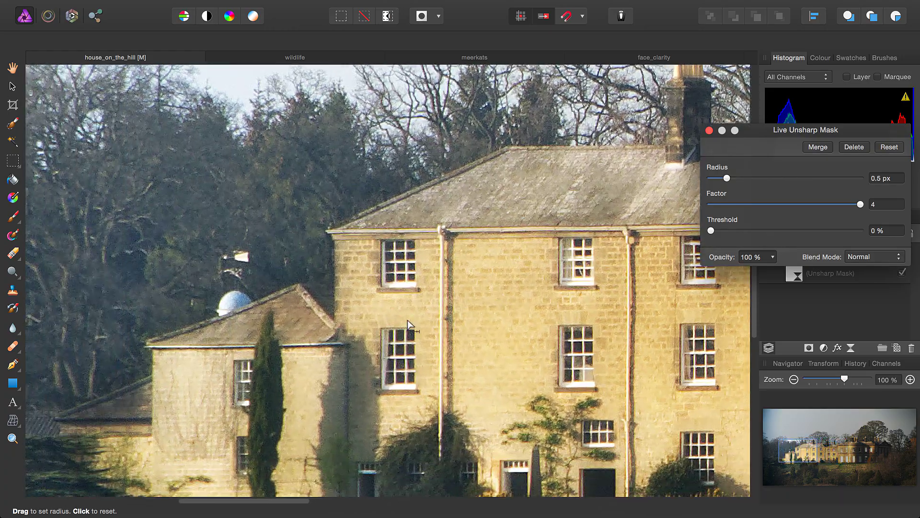
scroll(318, 272, "right", 20)
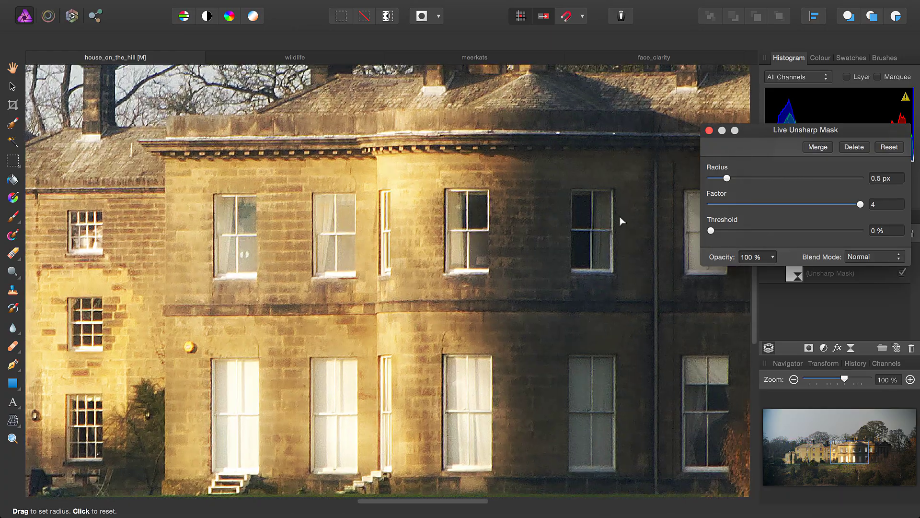
left_click_drag(621, 221, 425, 354)
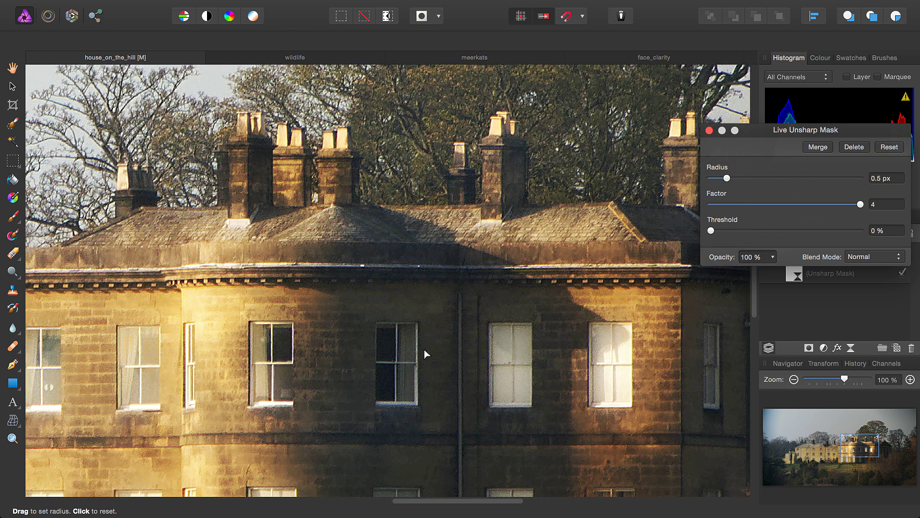
left_click_drag(754, 133, 688, 98)
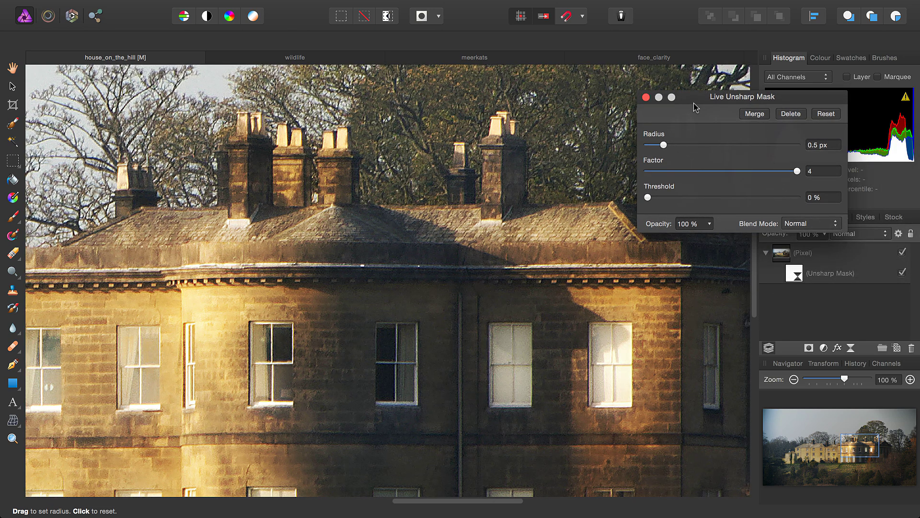
Close the Unsharp Mask settings, toggle the filter off and back on to compare, and fit the photo.
left_click(643, 95)
left_click(902, 273)
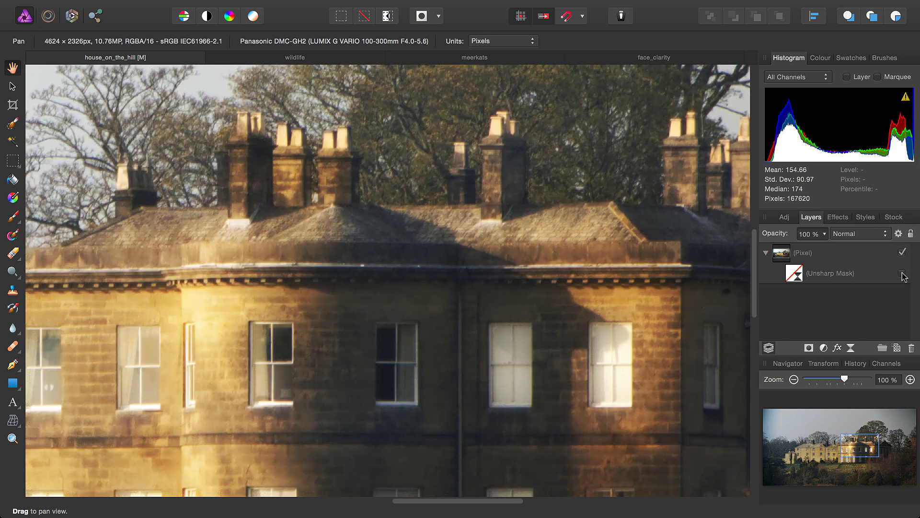
scroll(561, 262, "left", 15)
scroll(561, 263, "left", 3)
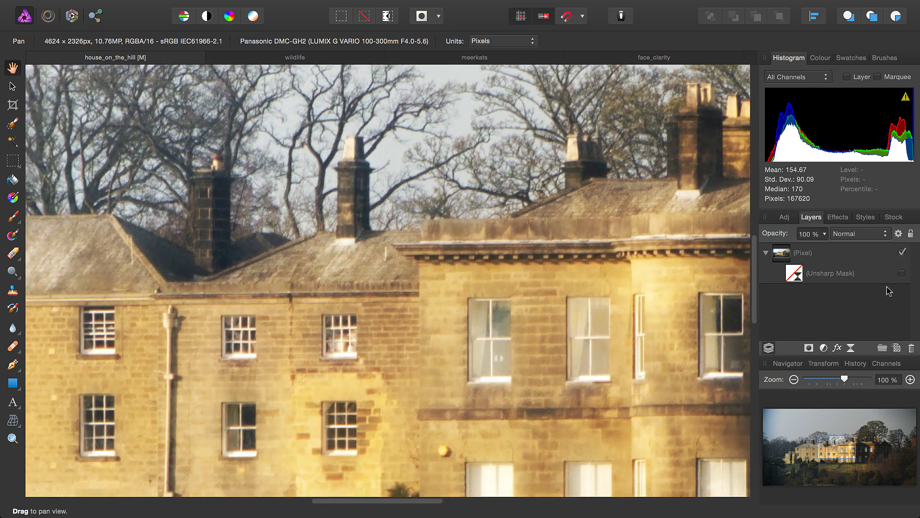
left_click(902, 273)
scroll(431, 267, "right", 15)
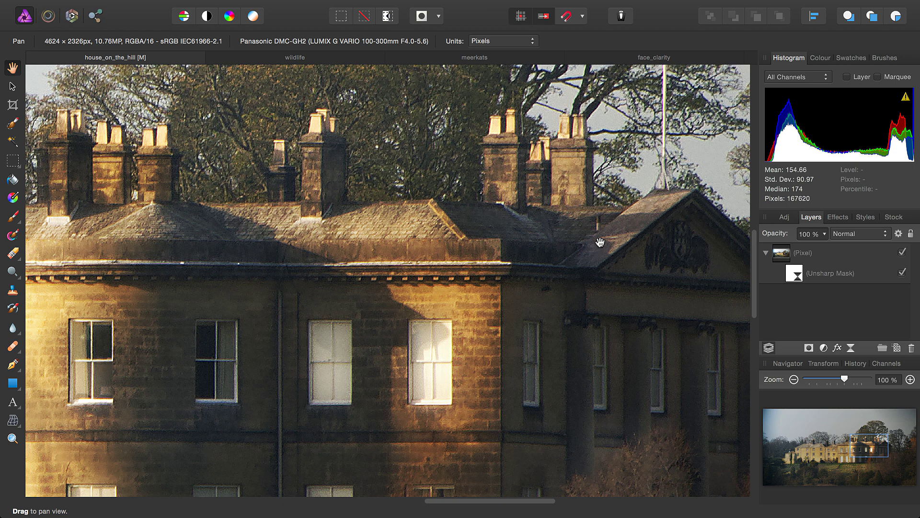
key("super+0")
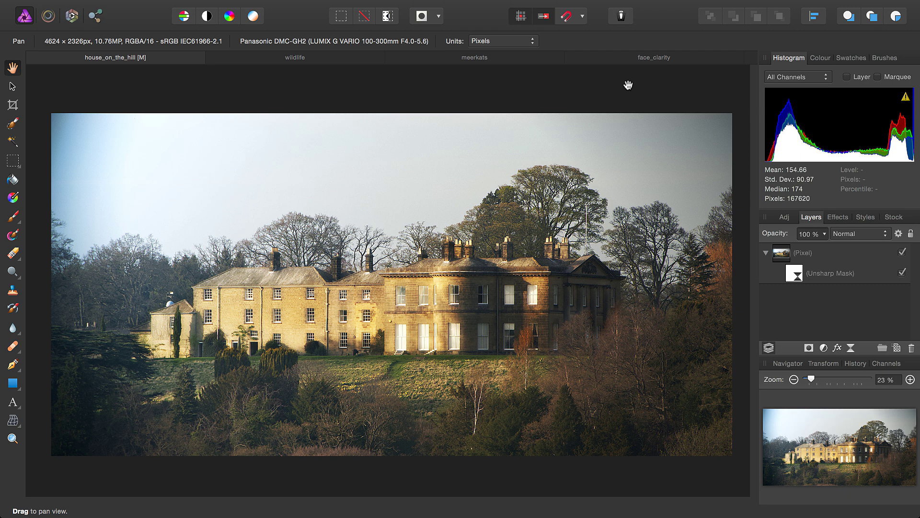
Switch to the lions photo and pan across the lioness's and male lion's faces close up.
left_click(332, 57)
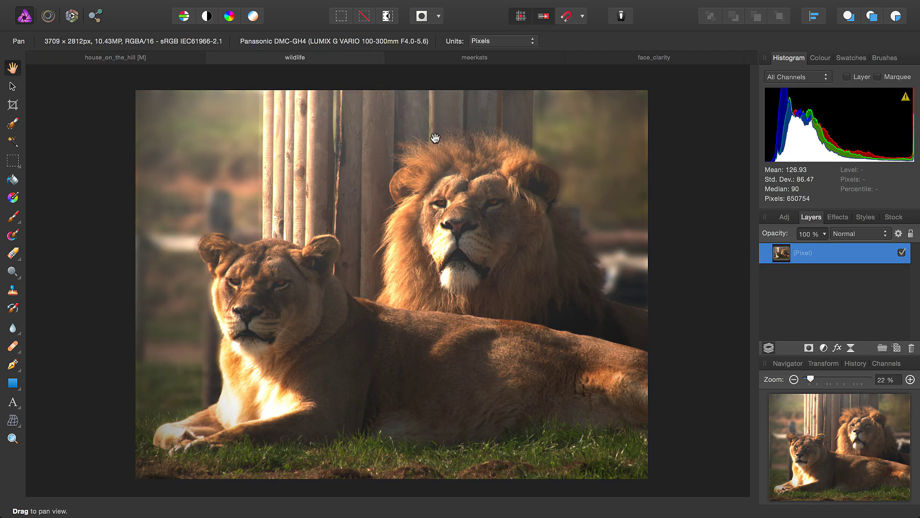
left_click_drag(432, 232, 468, 252)
scroll(468, 253, "up", 10)
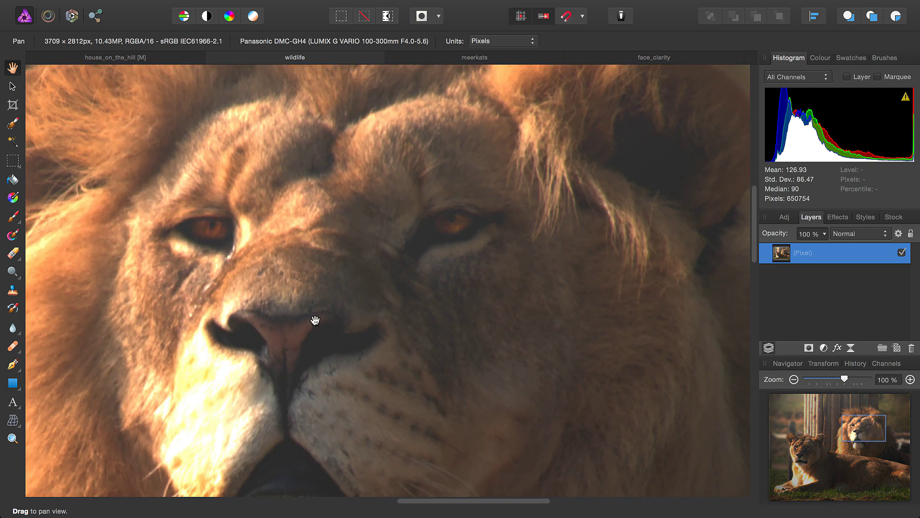
left_click_drag(315, 320, 427, 323)
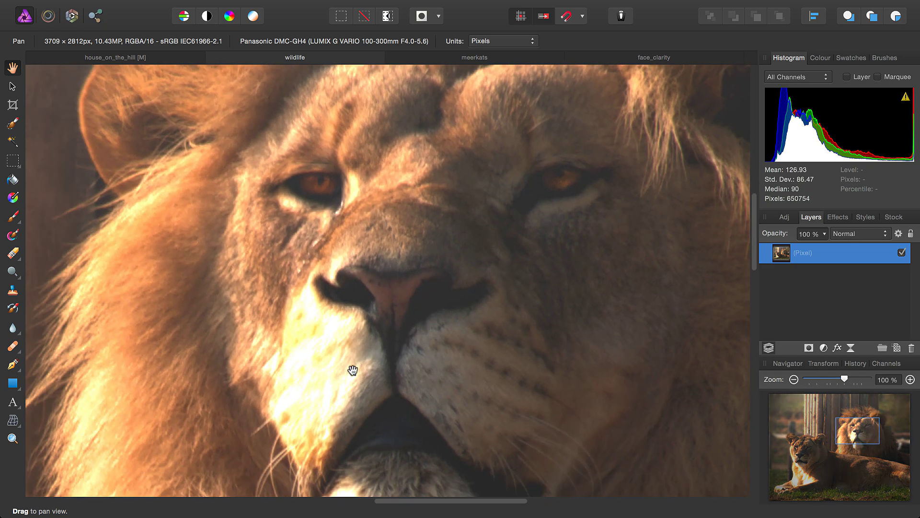
scroll(353, 369, "left", 15)
scroll(354, 370, "down", 5)
scroll(473, 343, "down", 2)
scroll(472, 344, "left", 3)
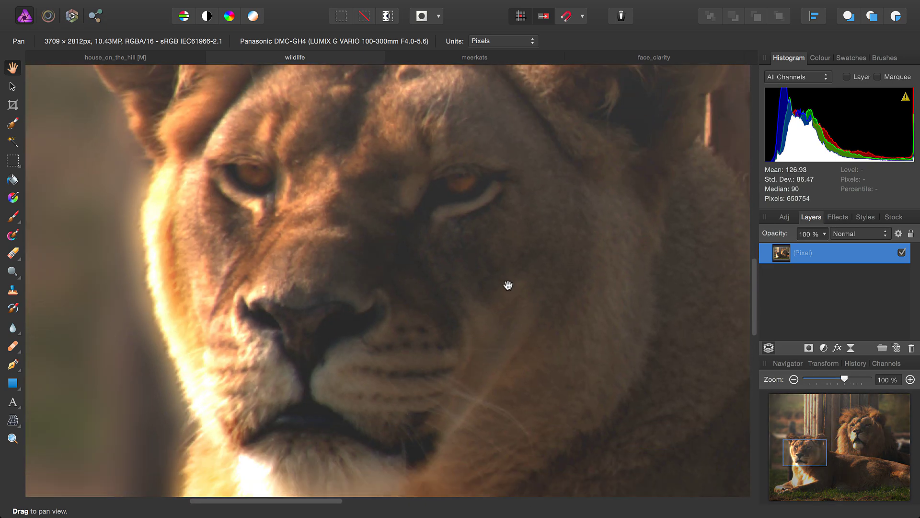
scroll(468, 355, "up", 5)
scroll(468, 355, "right", 15)
scroll(161, 406, "up", 5)
scroll(160, 406, "right", 2)
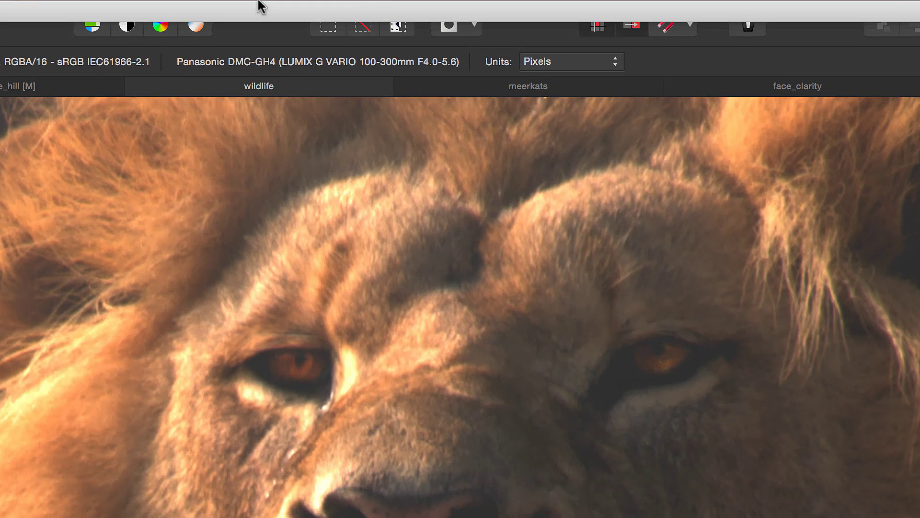
Add an Unsharp Mask live filter layer to the lions photo.
left_click(284, 6)
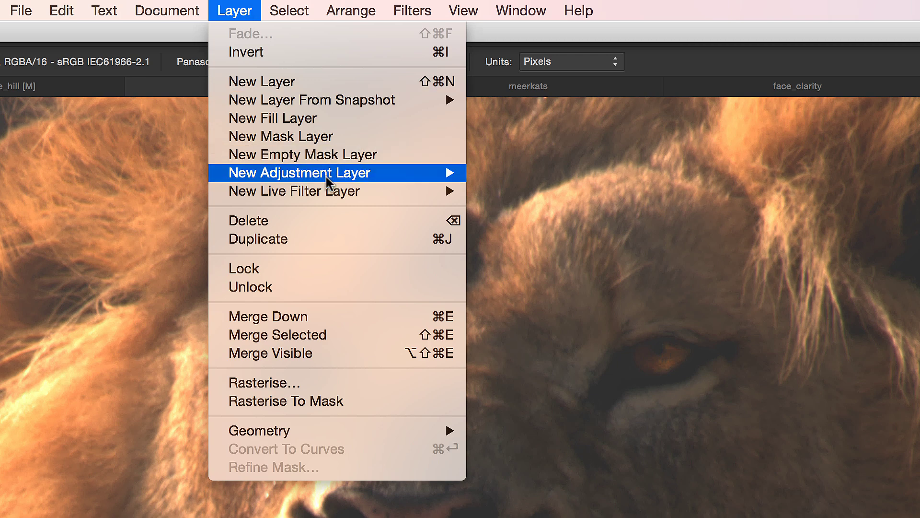
mouse_move(349, 129)
left_click(551, 385)
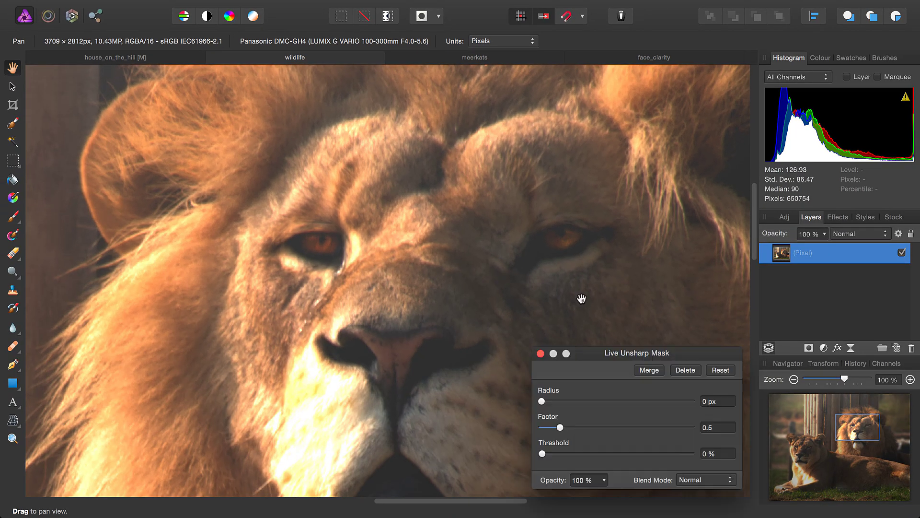
scroll(541, 242, "down", 2)
scroll(540, 242, "left", 2)
scroll(513, 263, "down", 1)
scroll(513, 262, "left", 2)
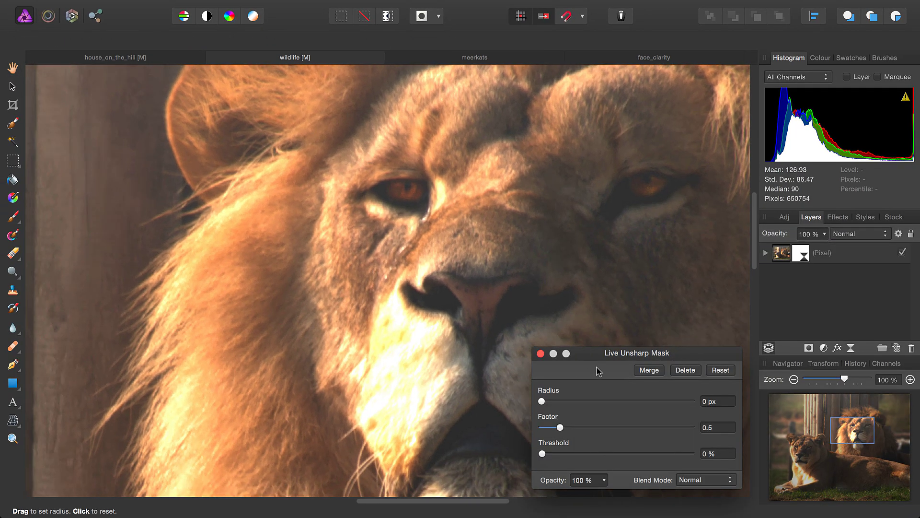
left_click_drag(603, 358, 721, 307)
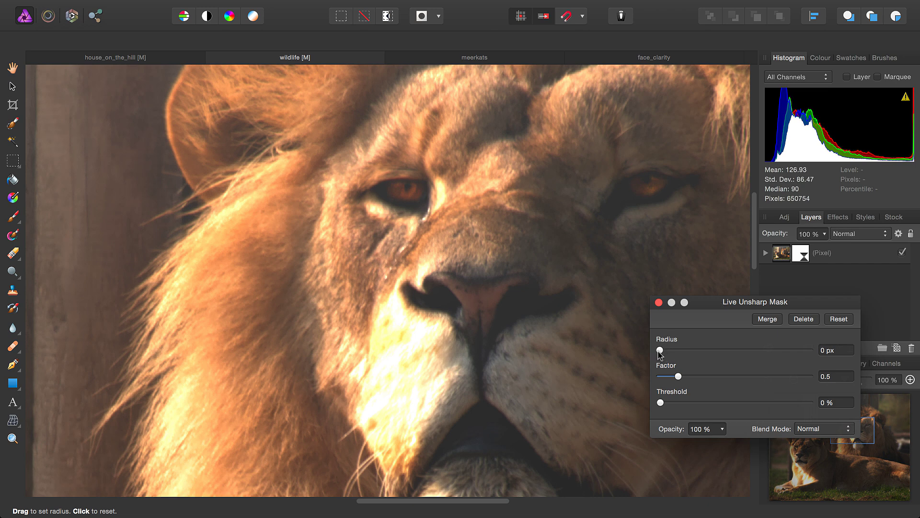
Set the Unsharp Mask Radius to 4.3 px and Factor to about 1.
left_click_drag(660, 351, 703, 363)
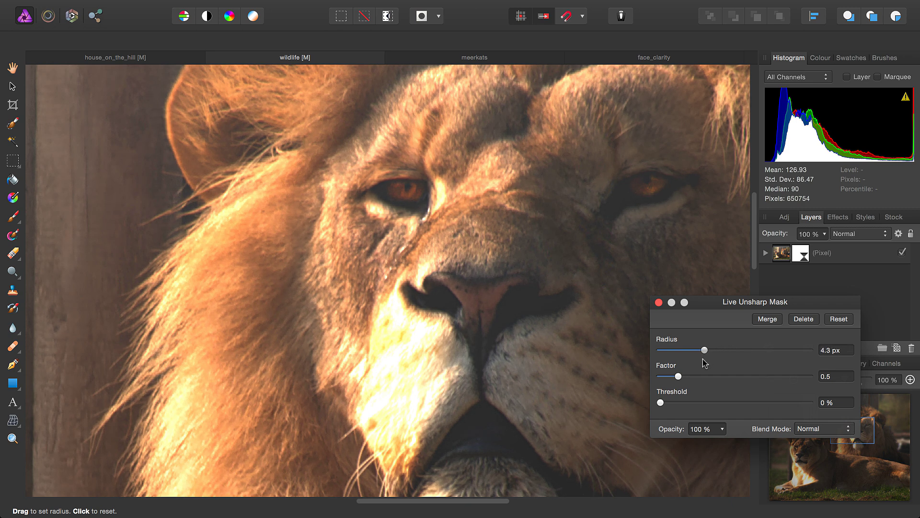
left_click_drag(745, 303, 768, 77)
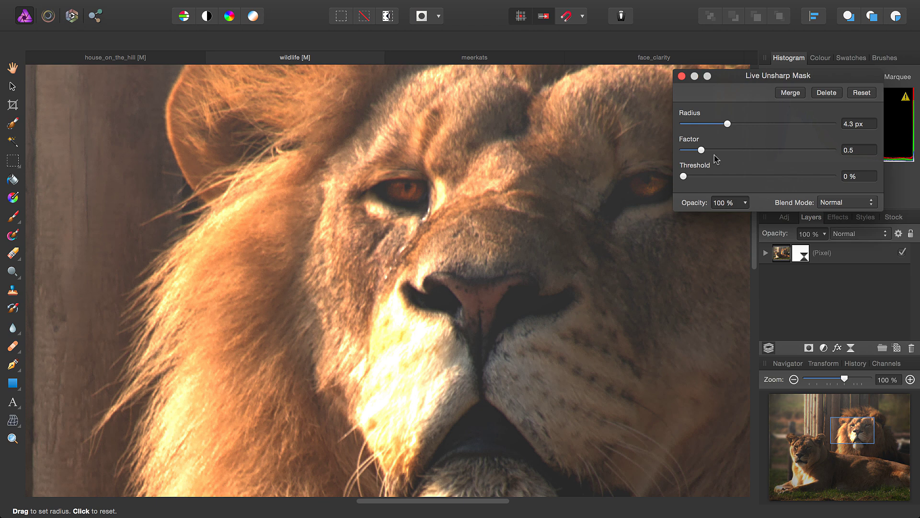
left_click_drag(701, 152, 721, 153)
left_click_drag(763, 76, 645, 86)
Close the settings, toggle the Unsharp Mask off and on twice to compare, then fit the photo.
left_click(550, 99)
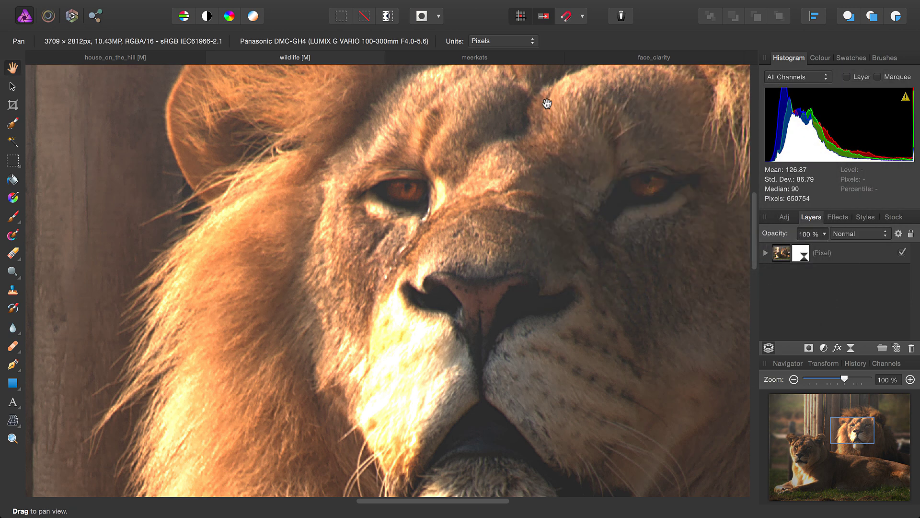
left_click(766, 253)
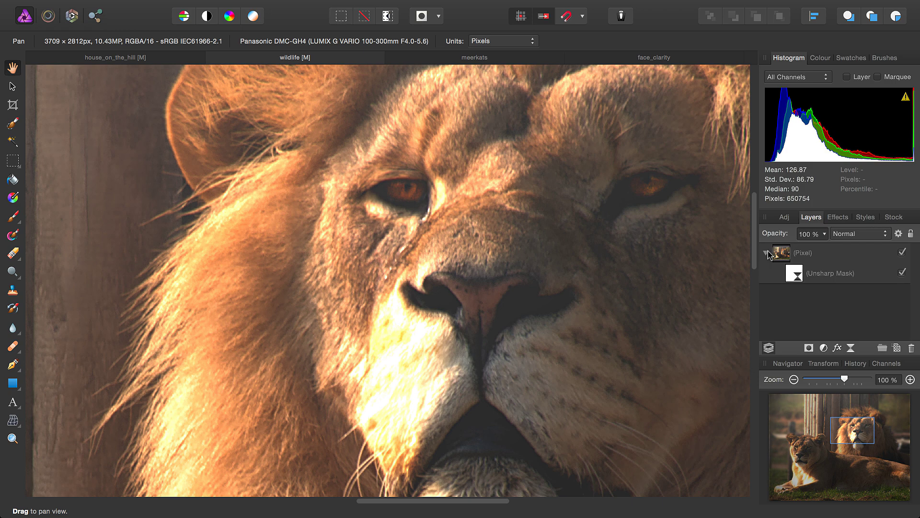
left_click(902, 273)
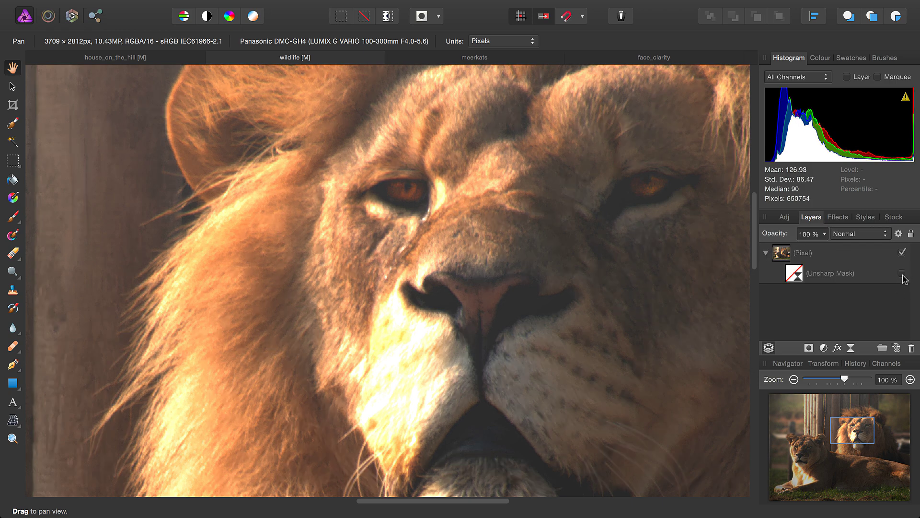
left_click(902, 273)
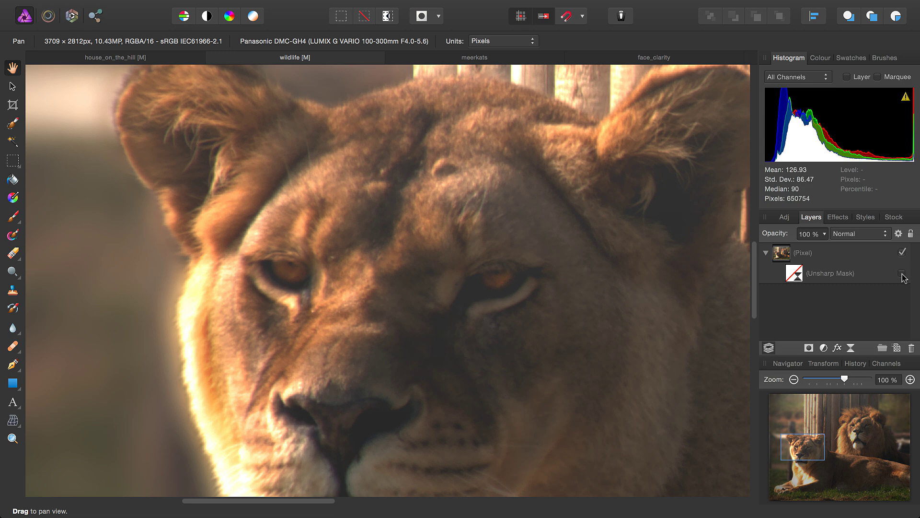
left_click(902, 273)
left_click(902, 273)
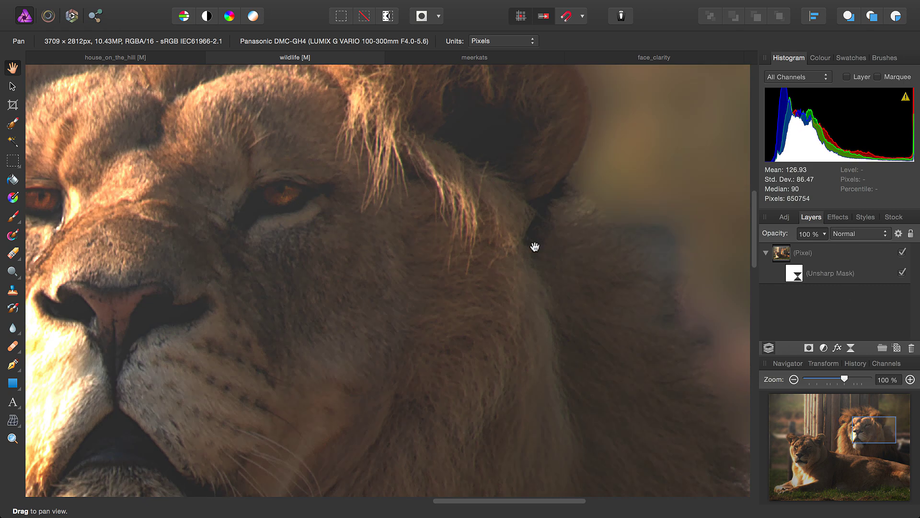
scroll(535, 246, "right", 5)
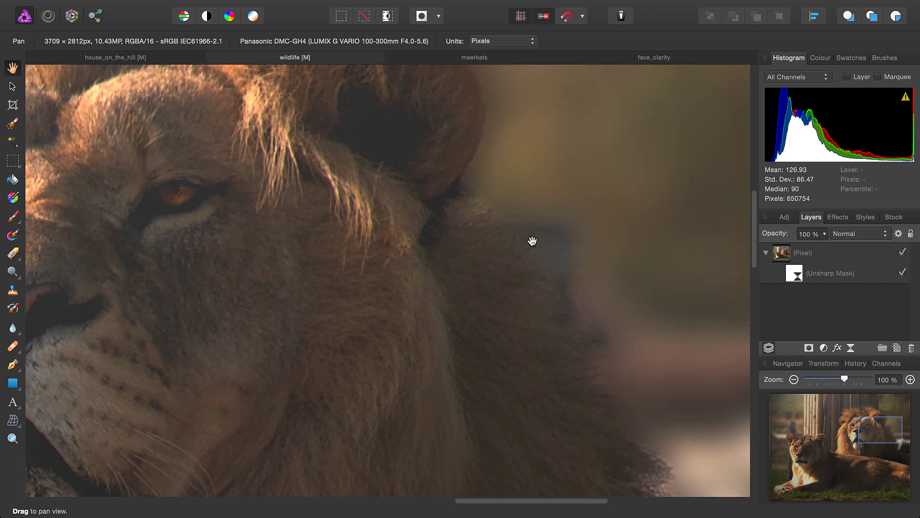
key("super+0")
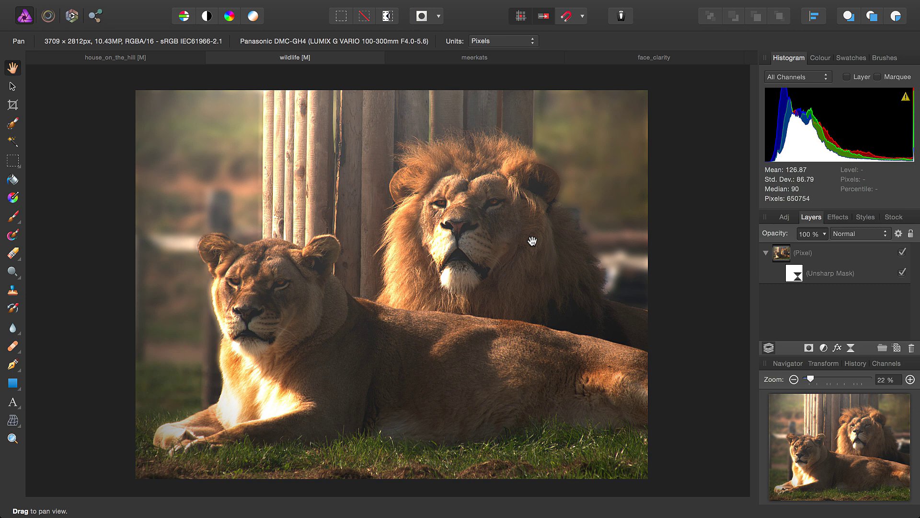
Switch to the meerkats photo and inspect the meerkat's face at 100 %.
left_click(469, 60)
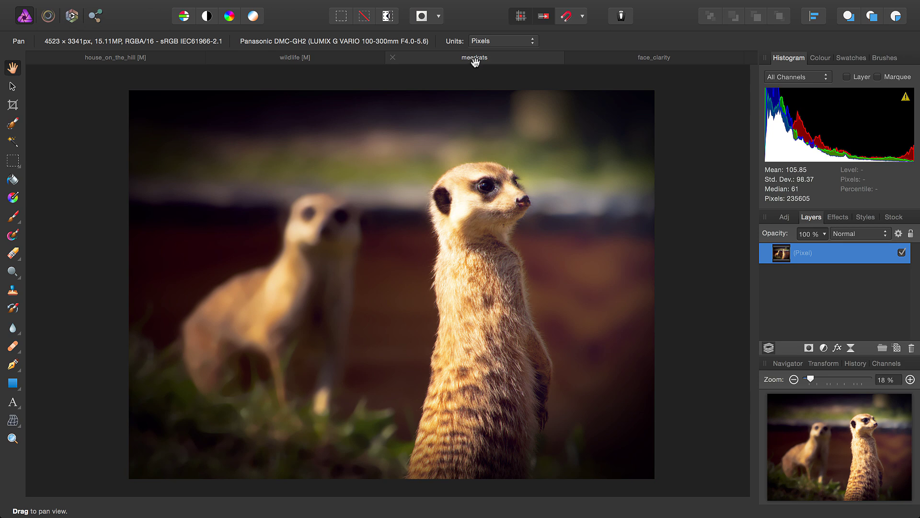
left_click_drag(489, 191, 446, 272)
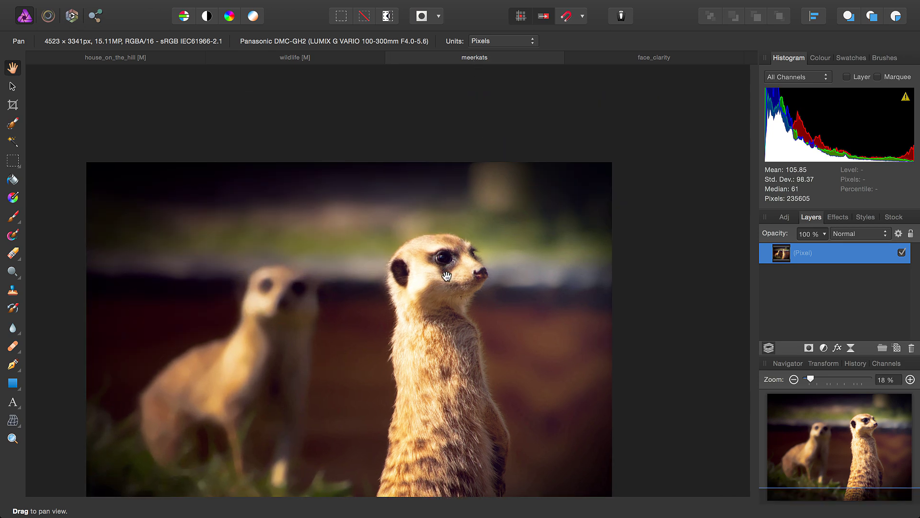
key("super+1")
scroll(497, 230, "right", 5)
scroll(499, 249, "right", 2)
scroll(513, 255, "up", 1)
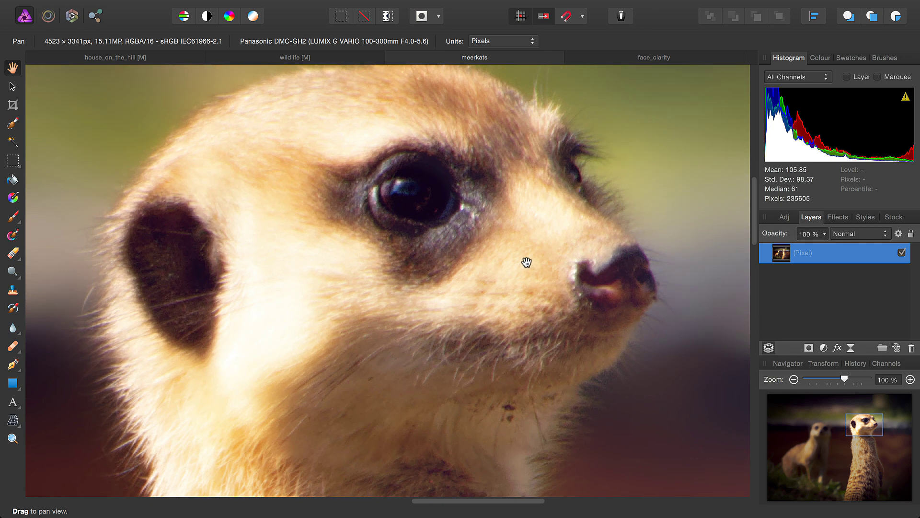
scroll(498, 273, "up", 2)
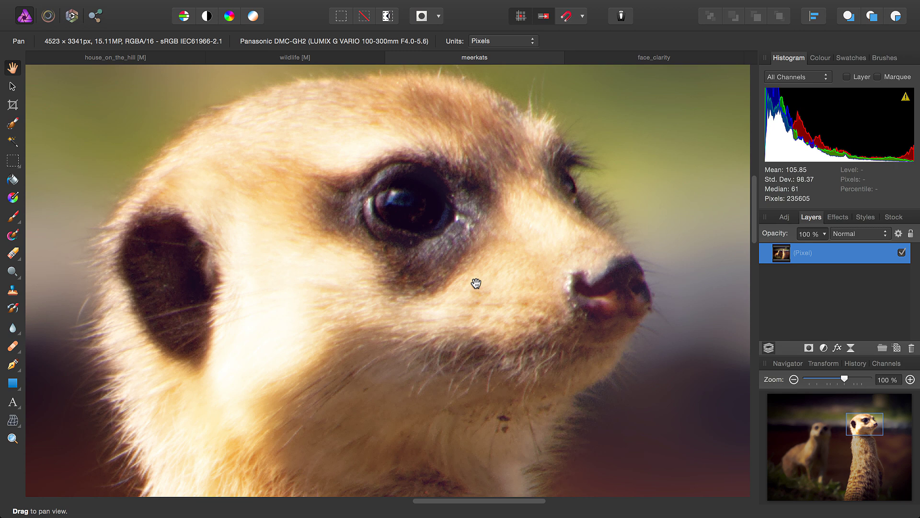
scroll(476, 283, "down", 1)
scroll(519, 253, "left", 6)
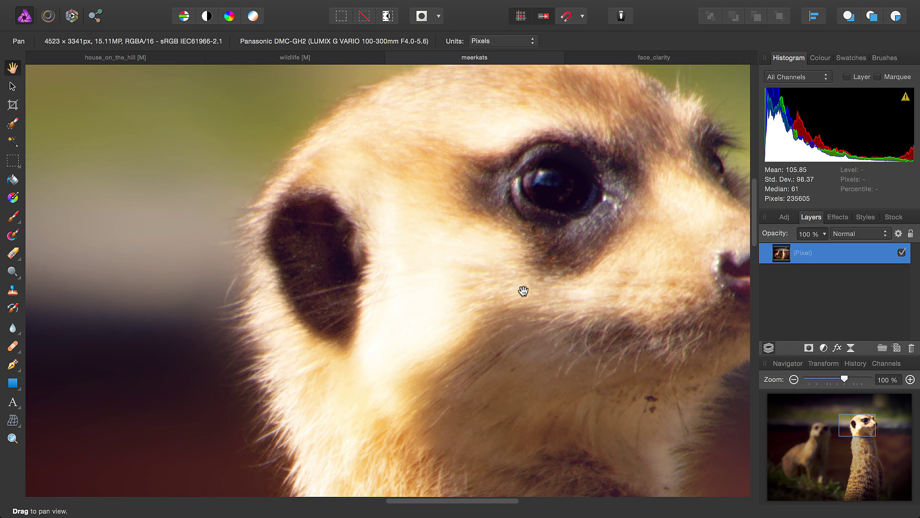
left_click_drag(522, 296, 387, 321)
scroll(391, 322, "down", 5)
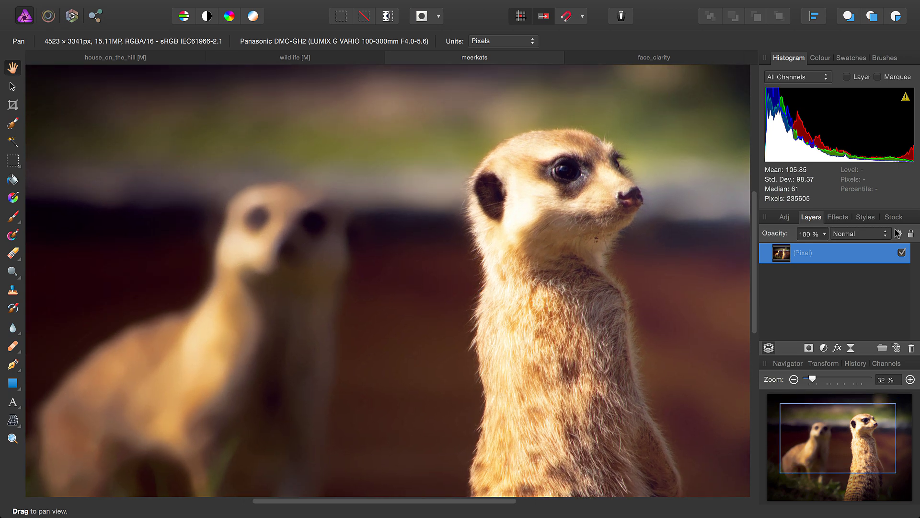
Duplicate the meerkat pixel layer and apply a 1.6 px High Pass filter to the copy.
key("super+j")
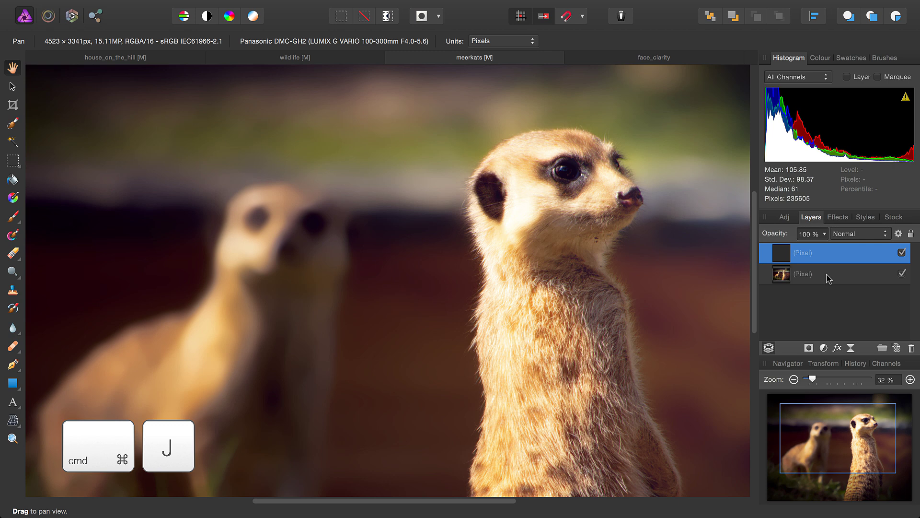
left_click_drag(649, 246, 520, 232)
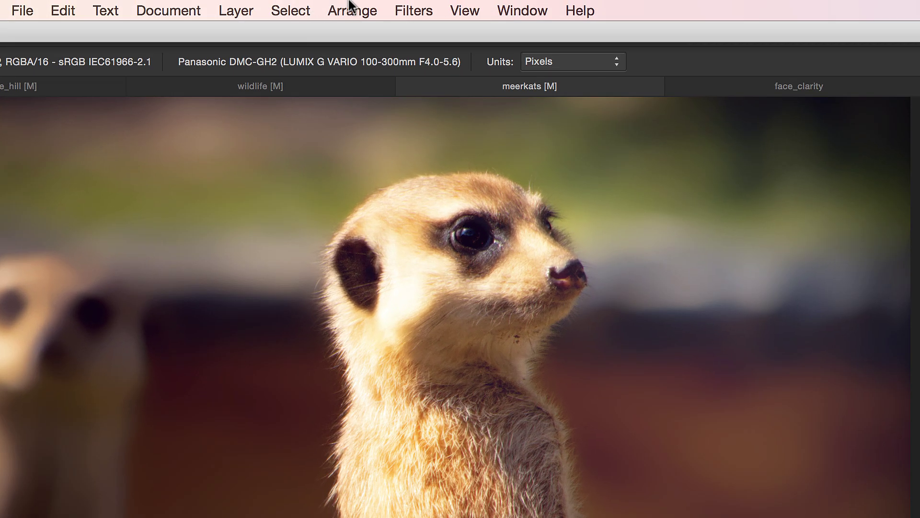
left_click(414, 11)
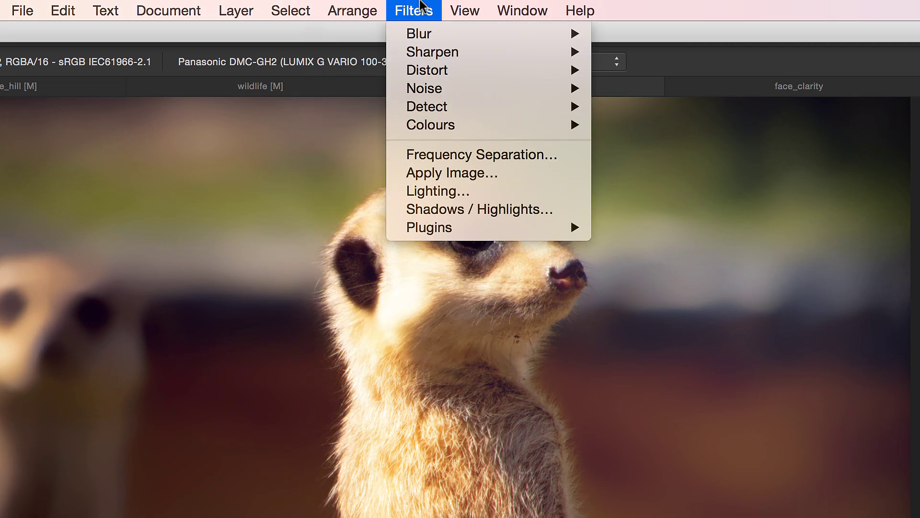
mouse_move(453, 56)
left_click(650, 88)
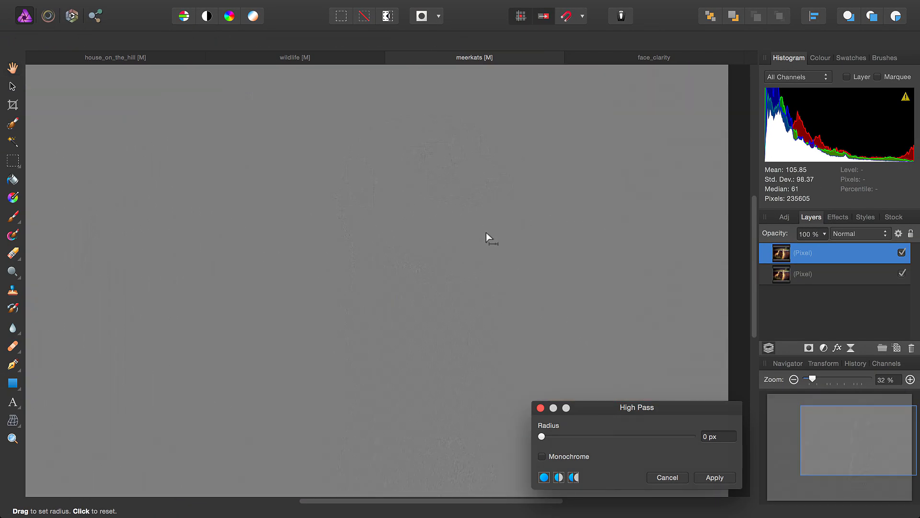
scroll(437, 259, "up", 5)
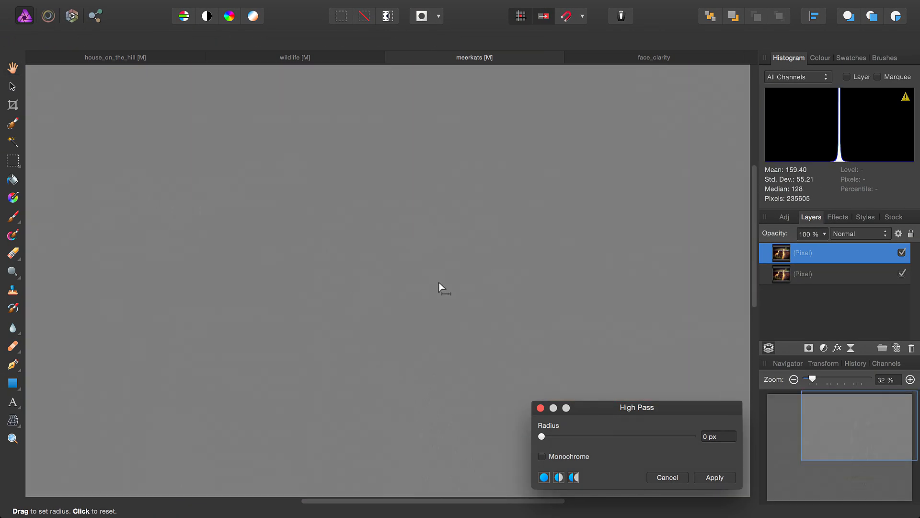
scroll(442, 251, "up", 2)
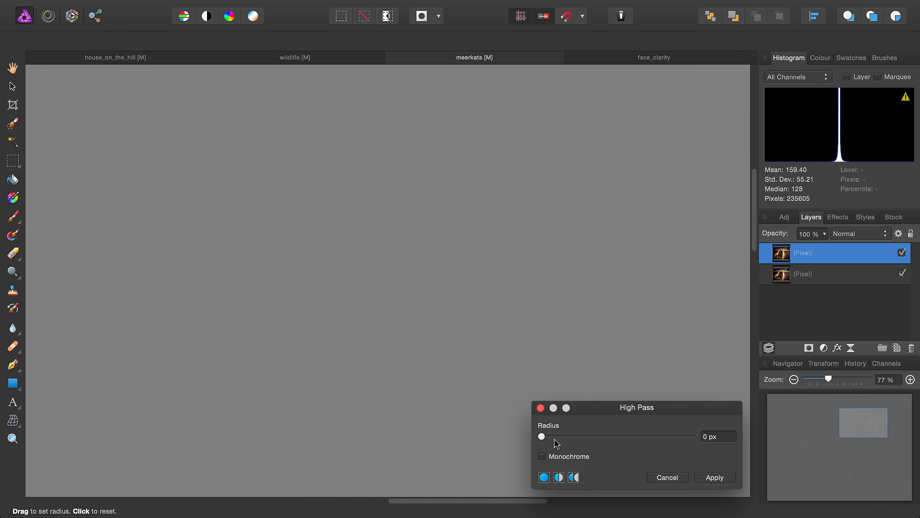
left_click_drag(556, 443, 580, 441)
scroll(468, 282, "down", 1)
left_click_drag(613, 409, 644, 234)
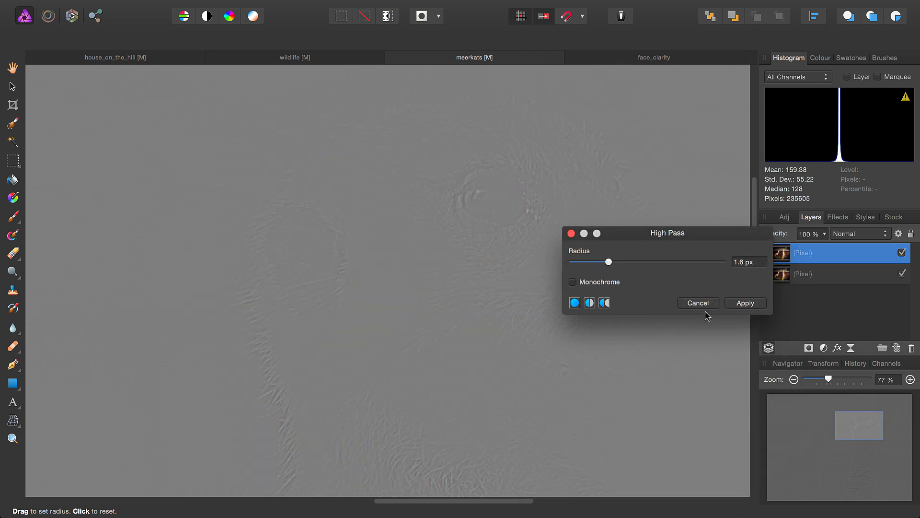
left_click(744, 306)
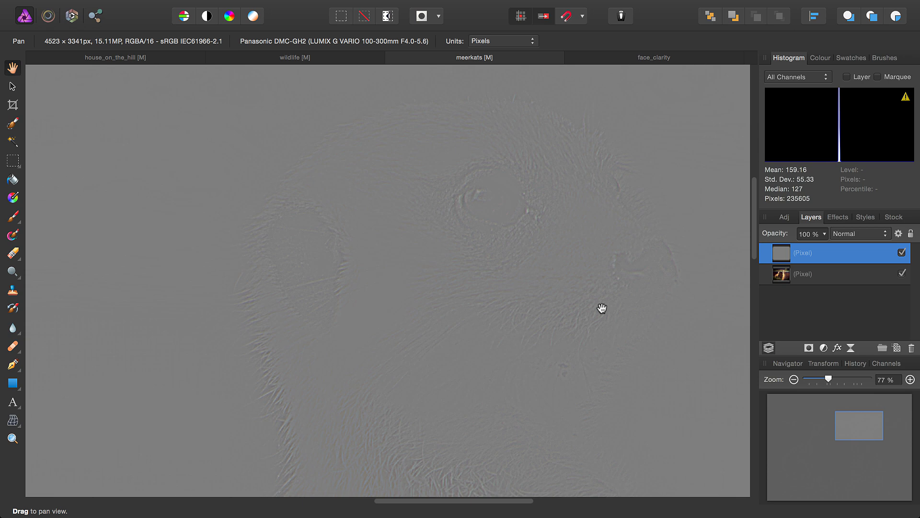
scroll(602, 308, "right", 3)
left_click(869, 239)
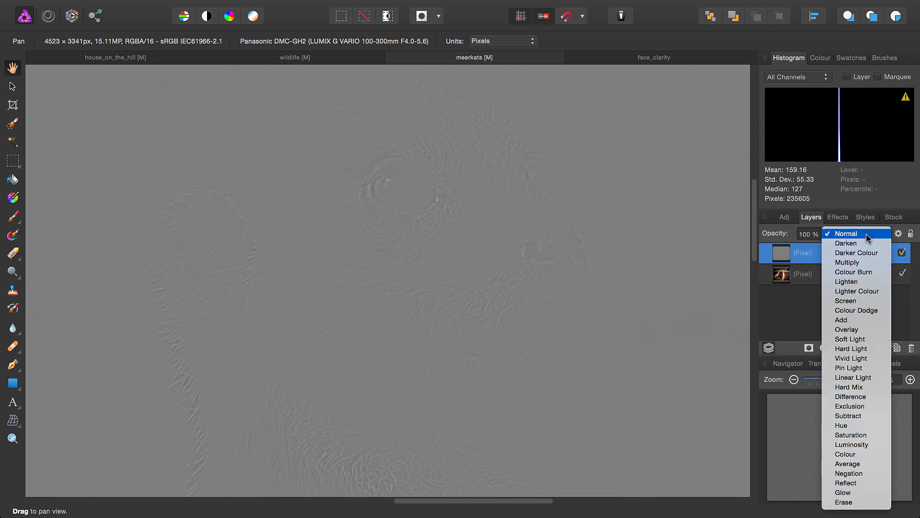
left_click(856, 378)
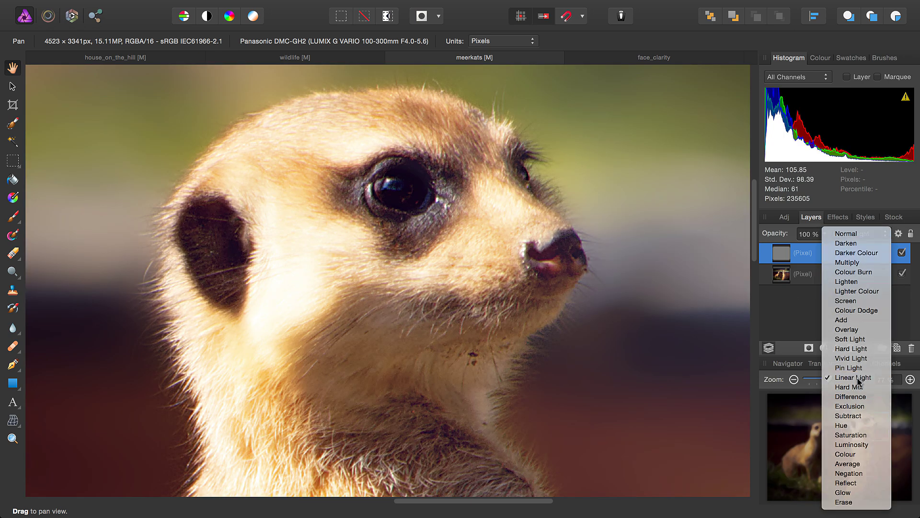
left_click(901, 254)
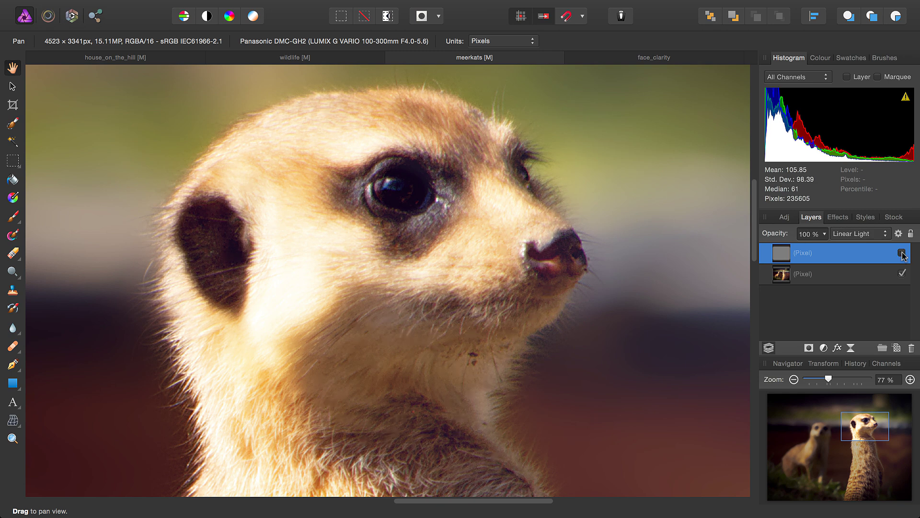
left_click(901, 254)
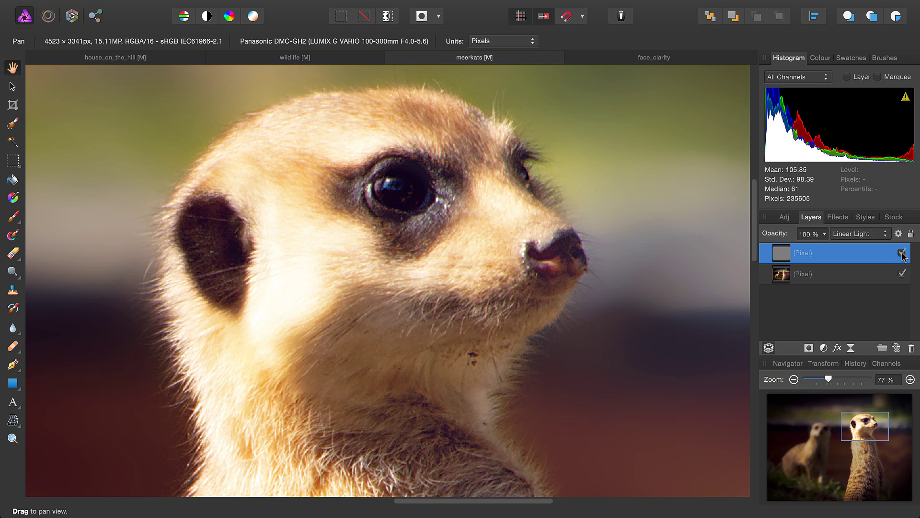
left_click(902, 253)
left_click(902, 254)
left_click(902, 254)
left_click_drag(670, 241, 809, 165)
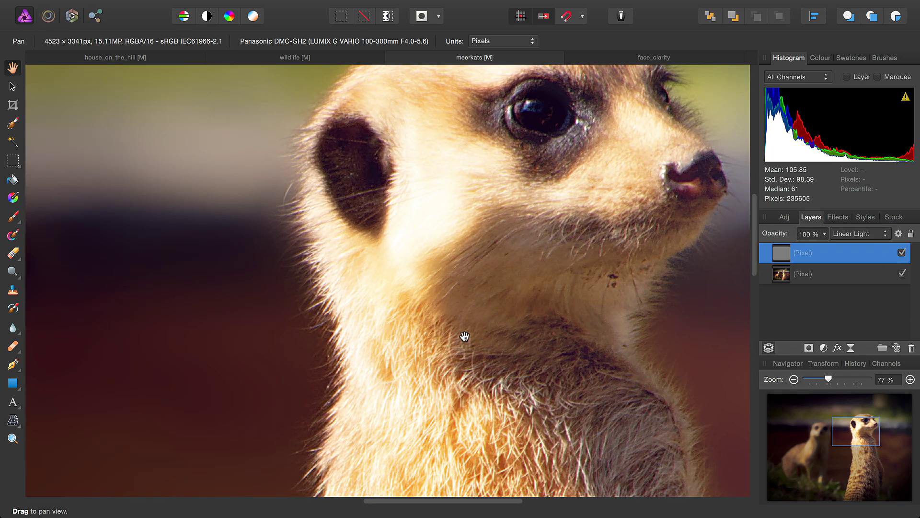
scroll(465, 335, "down", 5)
left_click(901, 253)
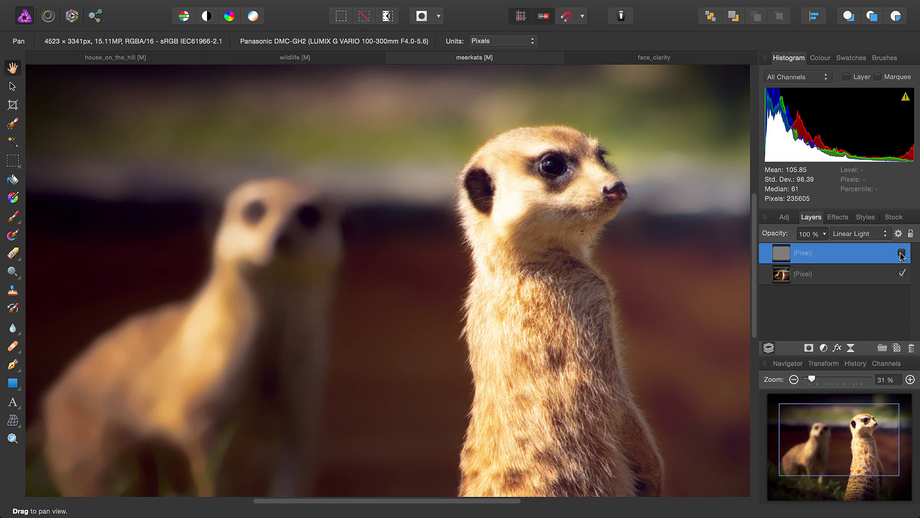
left_click(902, 254)
left_click(902, 253)
scroll(499, 201, "up", 2)
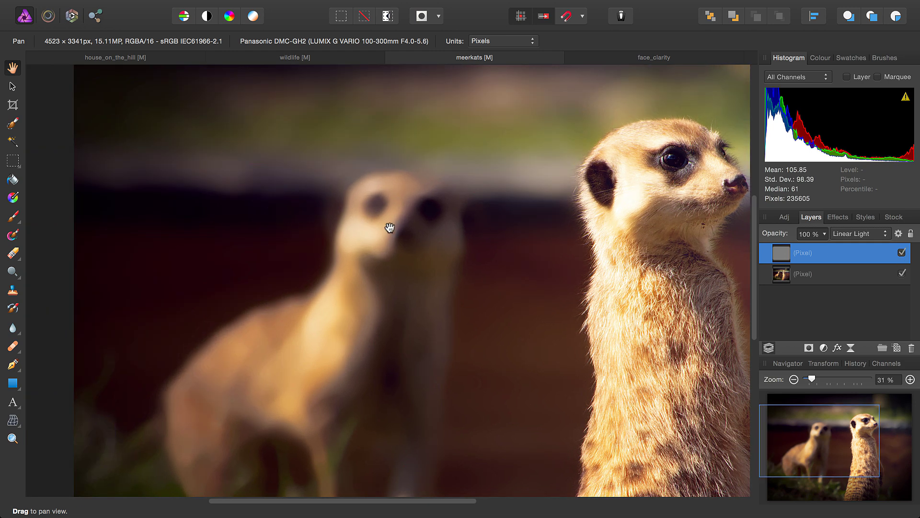
scroll(393, 231, "up", 1)
scroll(398, 242, "up", 2)
scroll(401, 253, "up", 3)
scroll(359, 273, "up", 2)
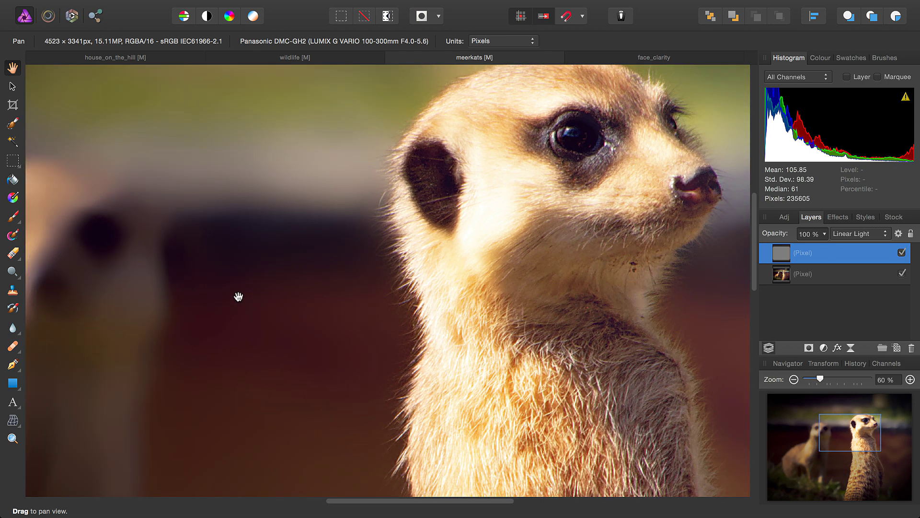
scroll(429, 255, "up", 3)
scroll(373, 363, "left", 10)
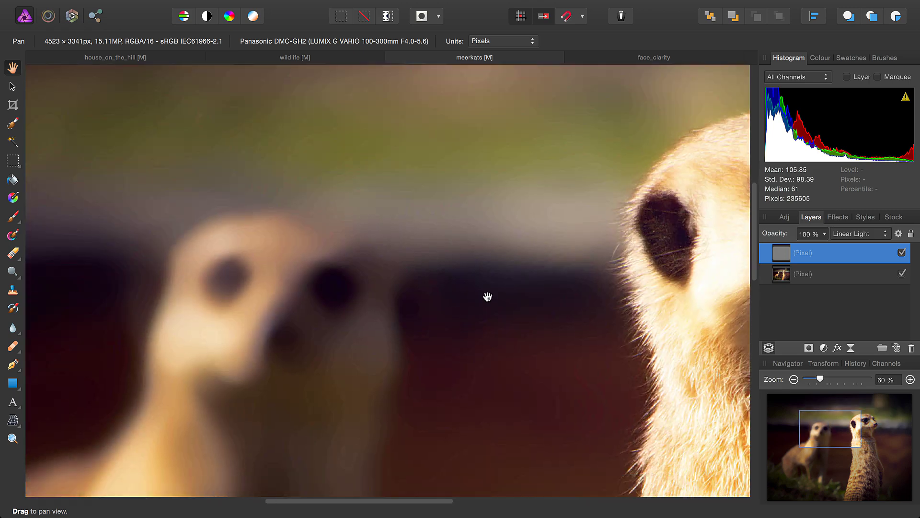
scroll(487, 297, "down", 4)
left_click_drag(471, 329, 315, 330)
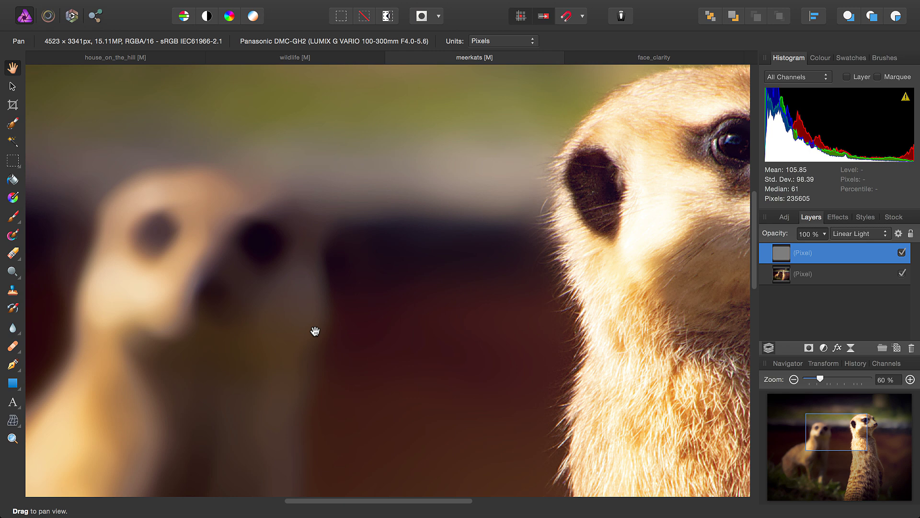
scroll(559, 291, "down", 5)
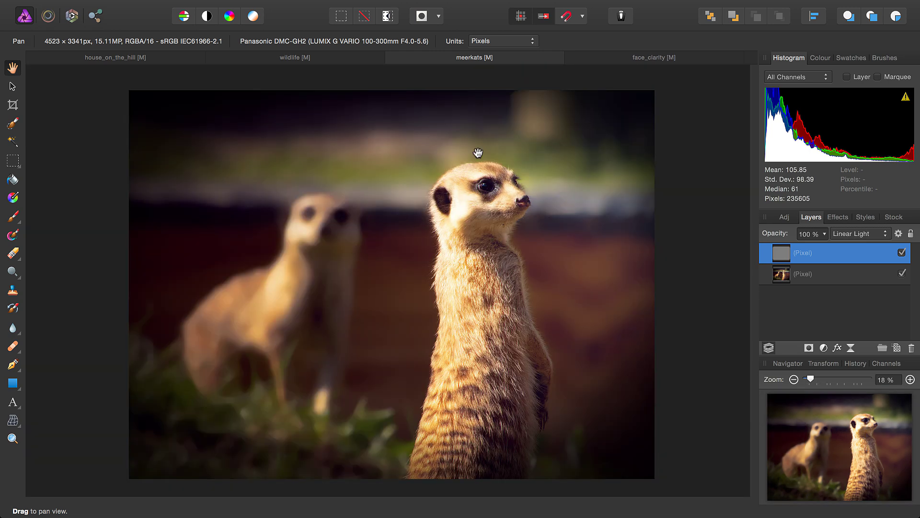
Switch to the face_clarity graffiti photo, inspect it at 100 %, fit it, and list the live filters.
left_click(657, 58)
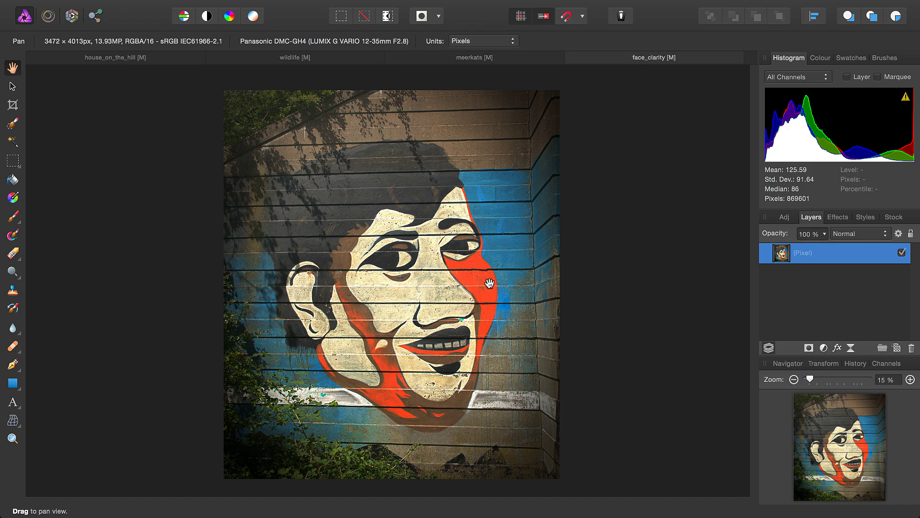
key("super+1")
left_click_drag(489, 283, 470, 401)
scroll(470, 401, "up", 5)
scroll(479, 364, "left", 5)
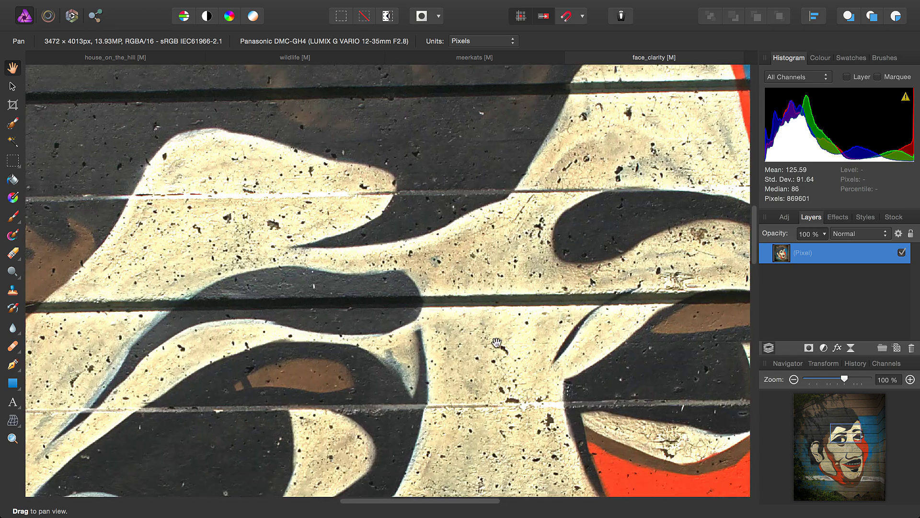
scroll(501, 319, "down", 5)
left_click_drag(501, 318, 426, 294)
key("super+0")
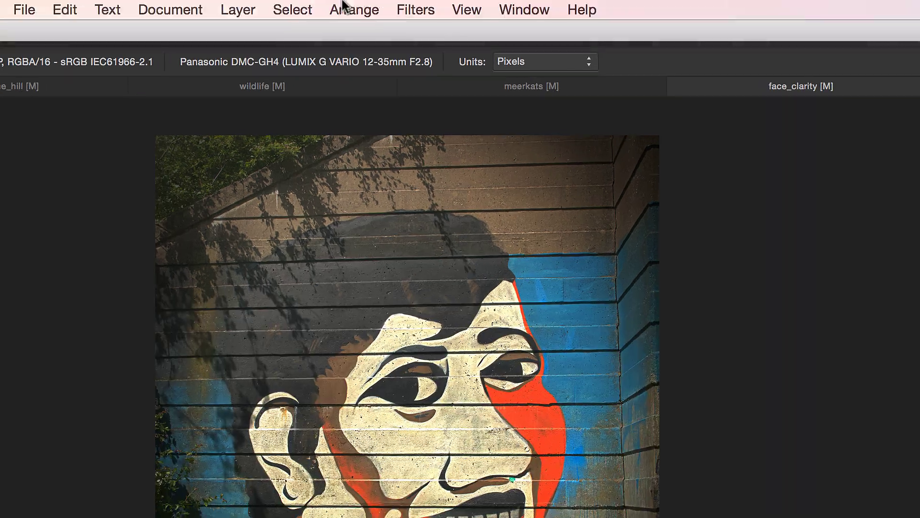
left_click(278, 6)
mouse_move(371, 128)
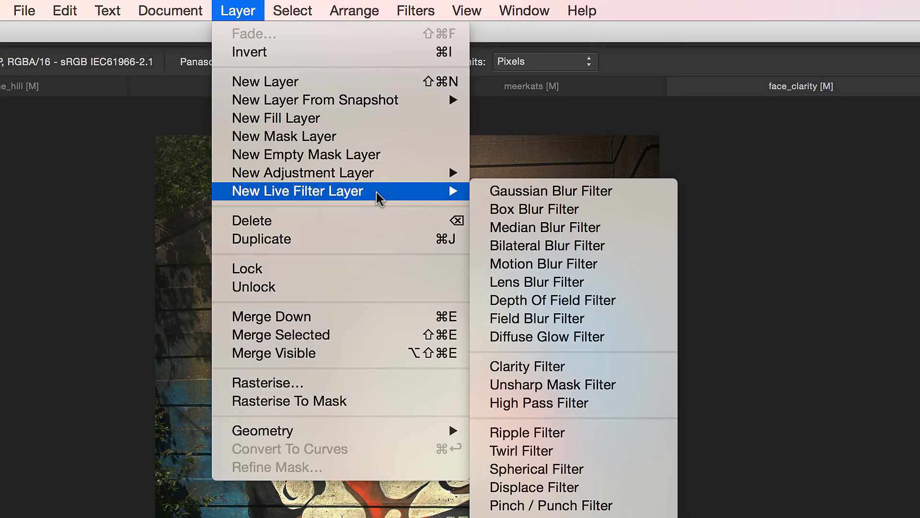
Add a Clarity live filter to the graffiti portrait and raise its Radius to 100 px.
left_click(548, 369)
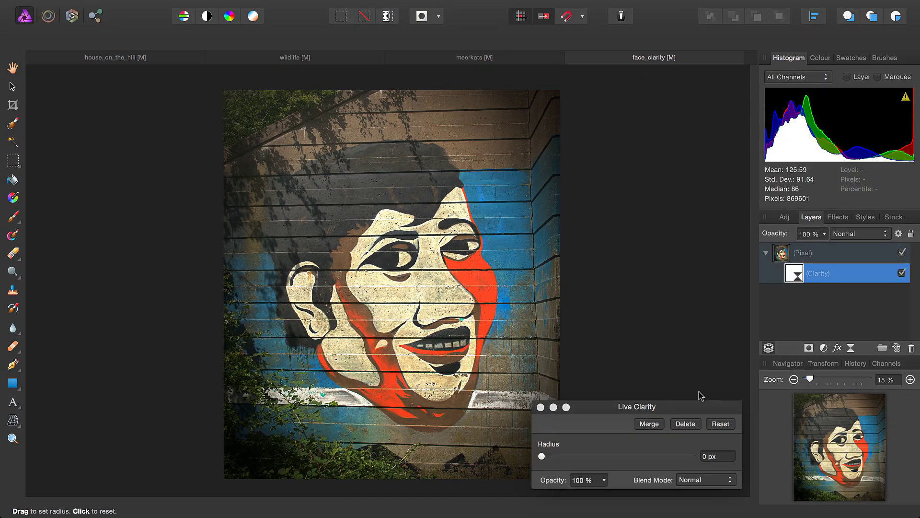
left_click_drag(695, 410, 722, 273)
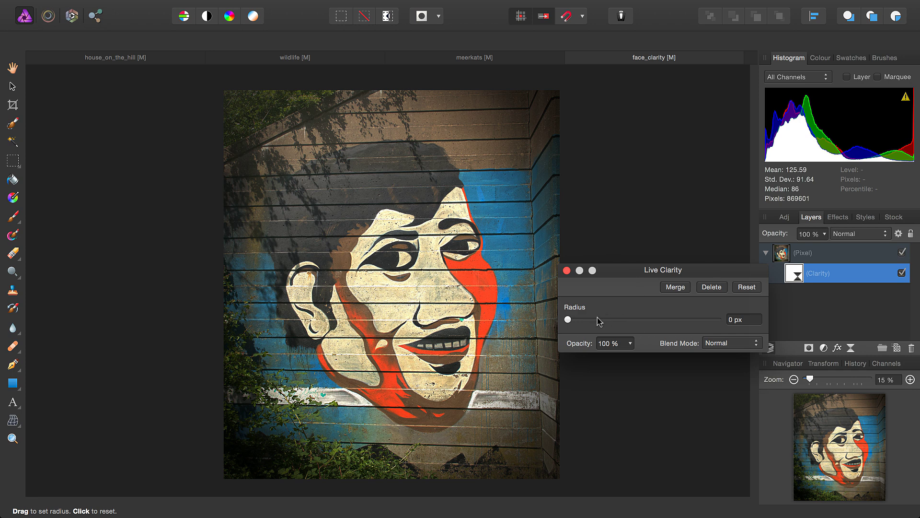
left_click_drag(569, 320, 719, 332)
scroll(514, 251, "up", 3)
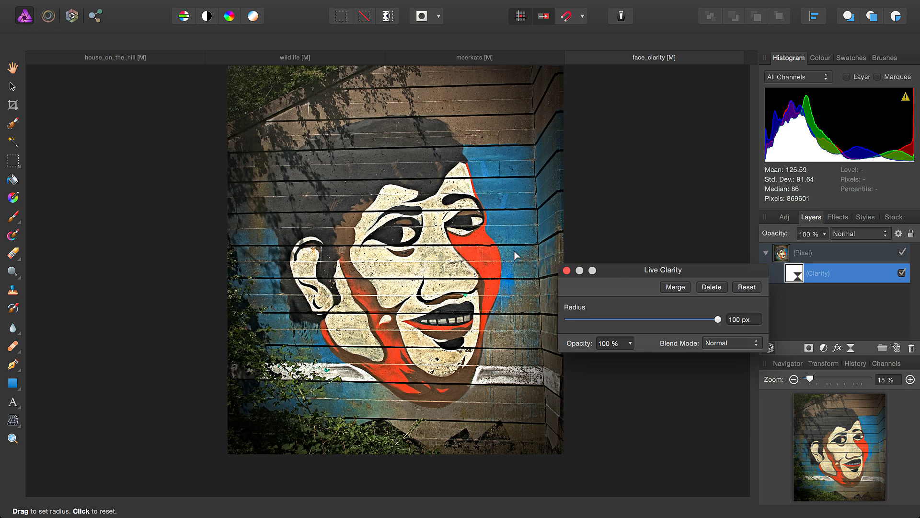
scroll(453, 232, "up", 3)
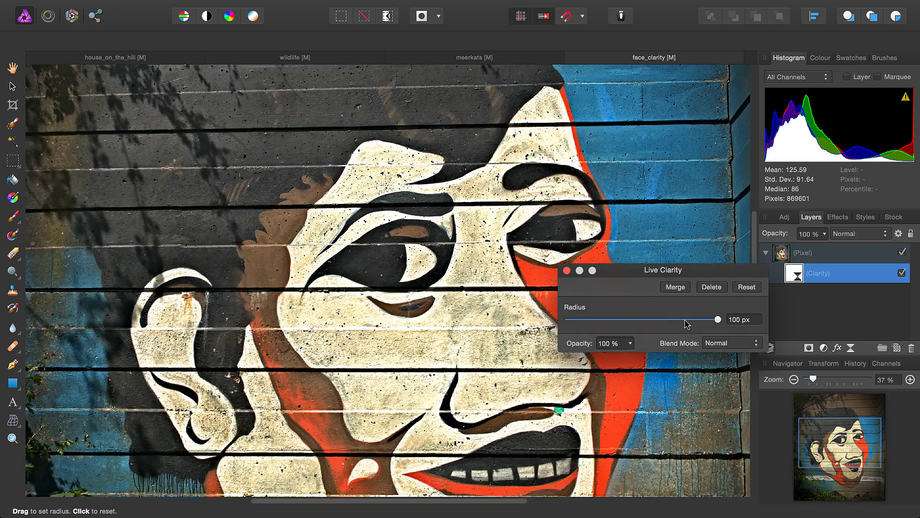
left_click_drag(671, 339, 738, 194)
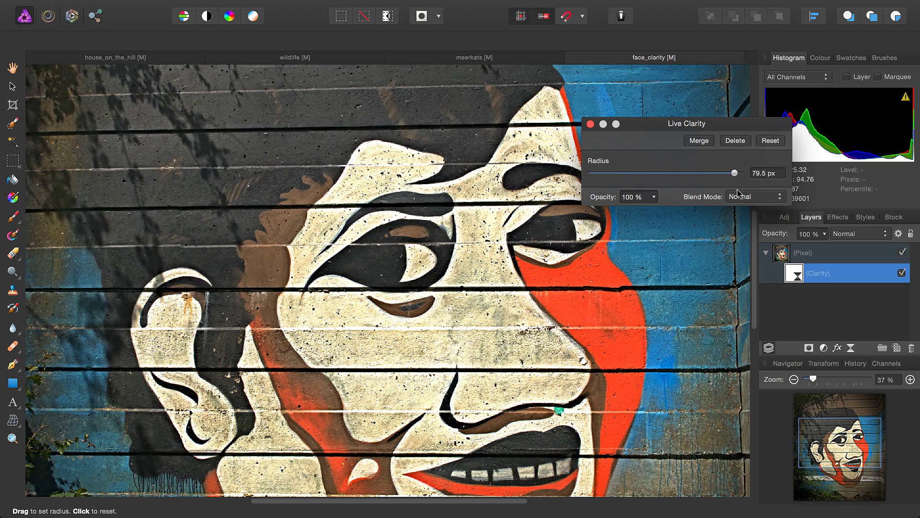
Close the Clarity settings and toggle the Clarity layer off and on to compare its effect.
left_click(591, 124)
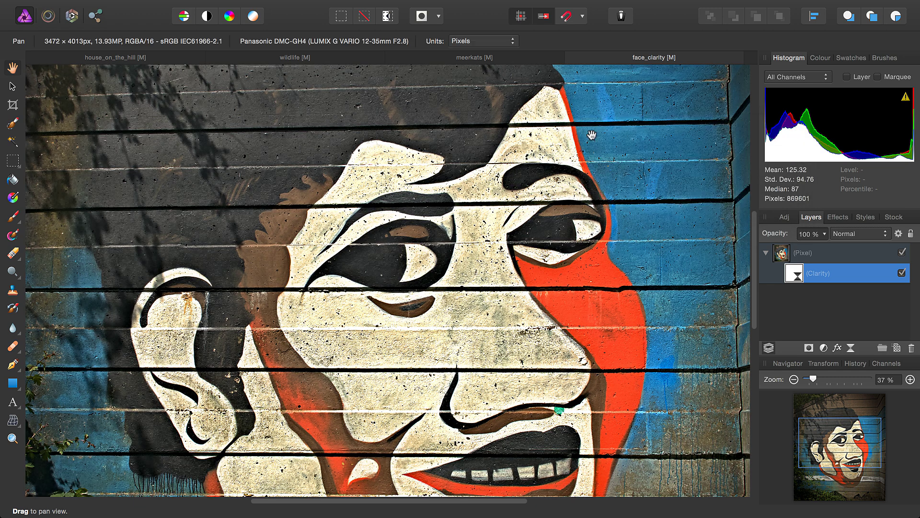
left_click(902, 273)
left_click(902, 273)
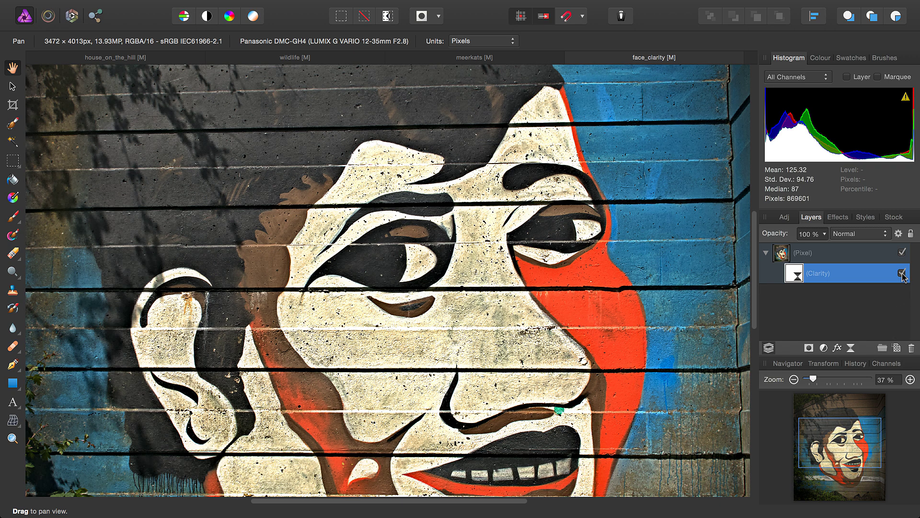
left_click(901, 274)
left_click(902, 274)
left_click(902, 273)
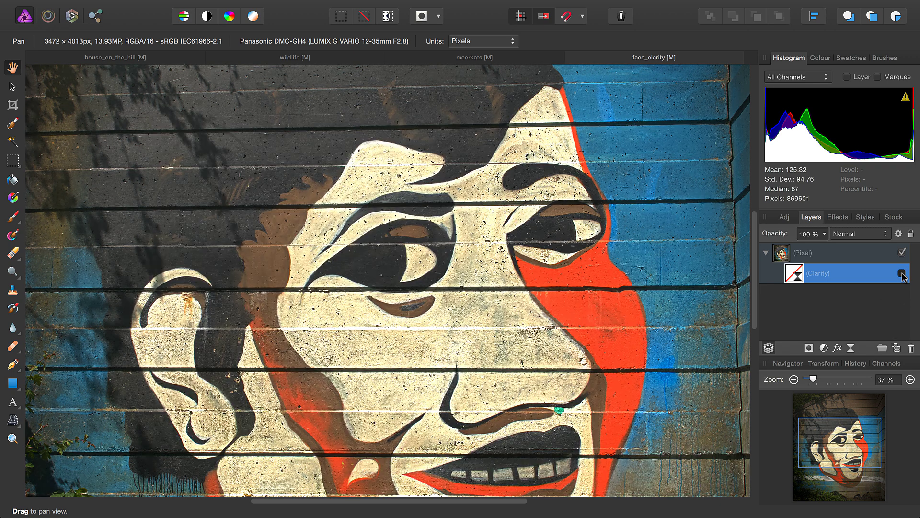
left_click(901, 274)
scroll(649, 241, "down", 5)
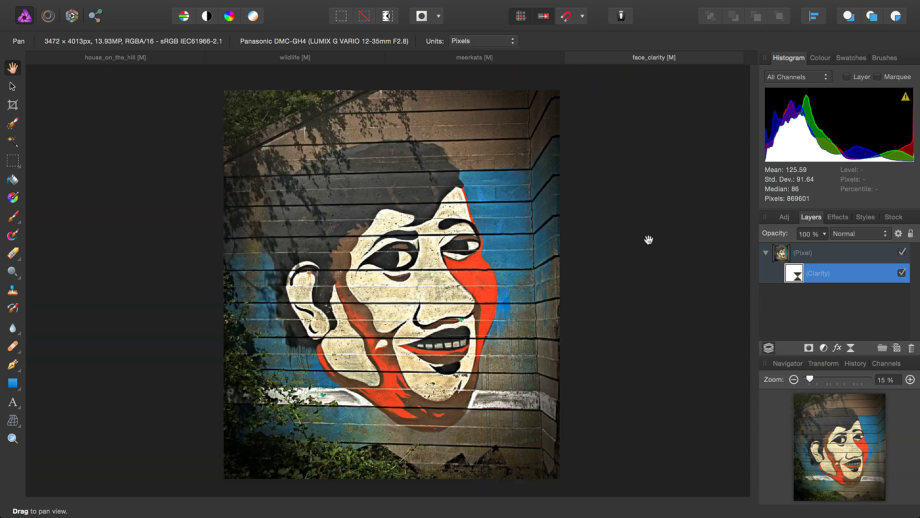
left_click(902, 274)
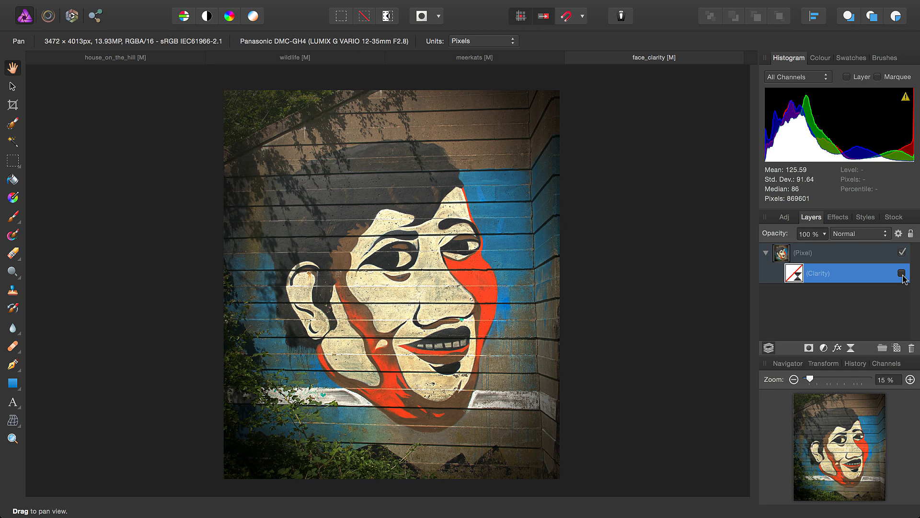
left_click(901, 274)
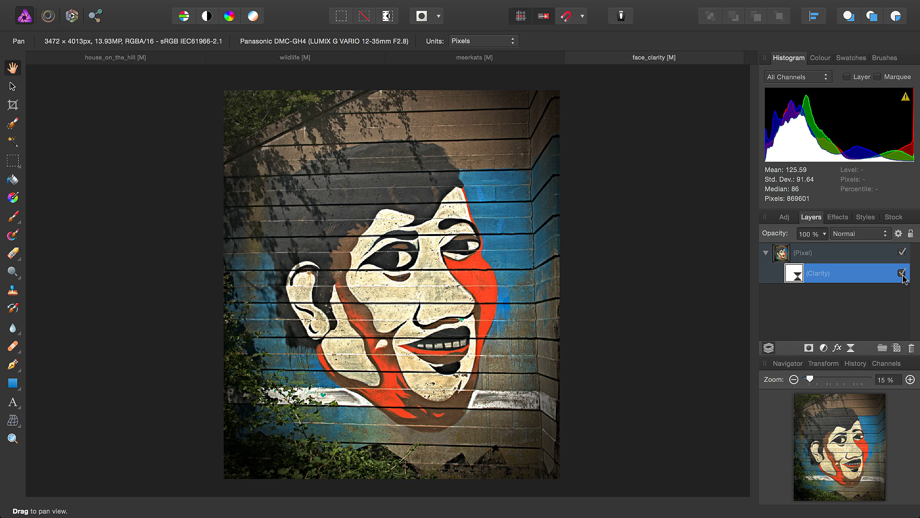
Keep Clarity in Normal blend mode at 31% opacity, then return to the house_on_the_hill photo.
left_click(868, 235)
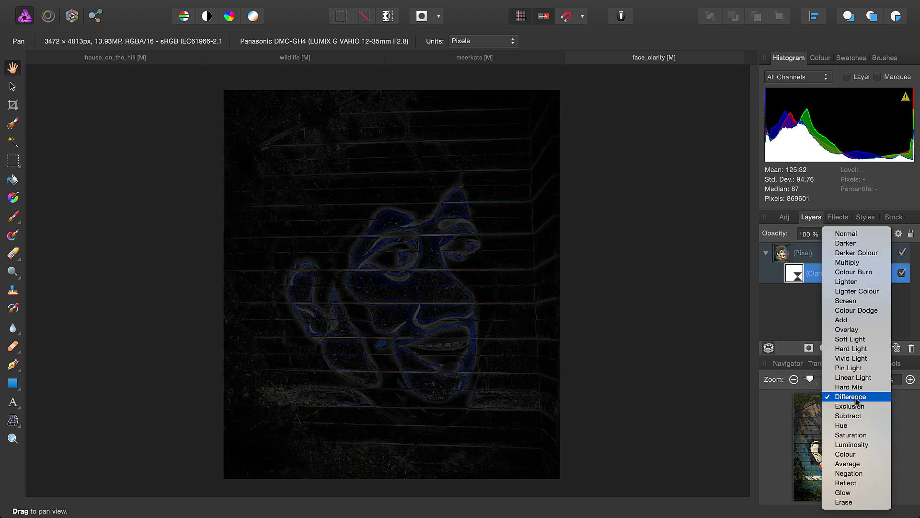
left_click(790, 313)
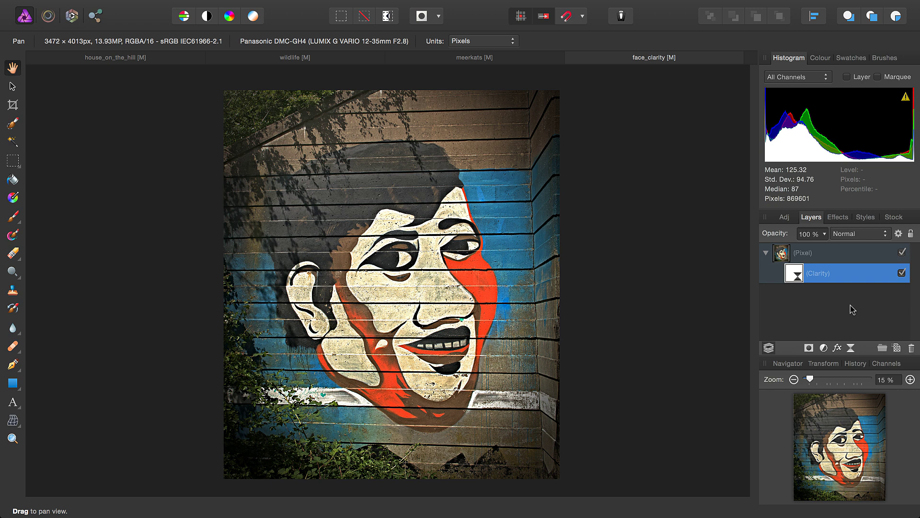
left_click(825, 234)
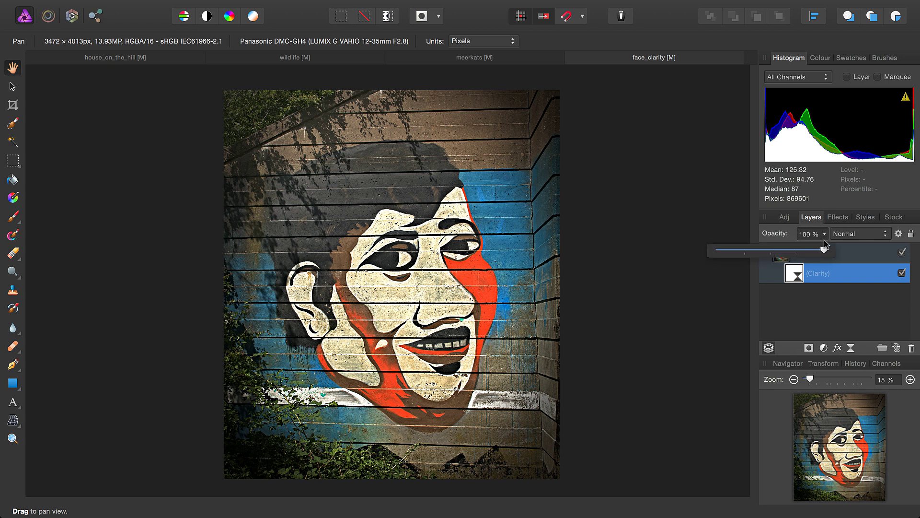
left_click_drag(822, 254, 843, 271)
left_click(143, 58)
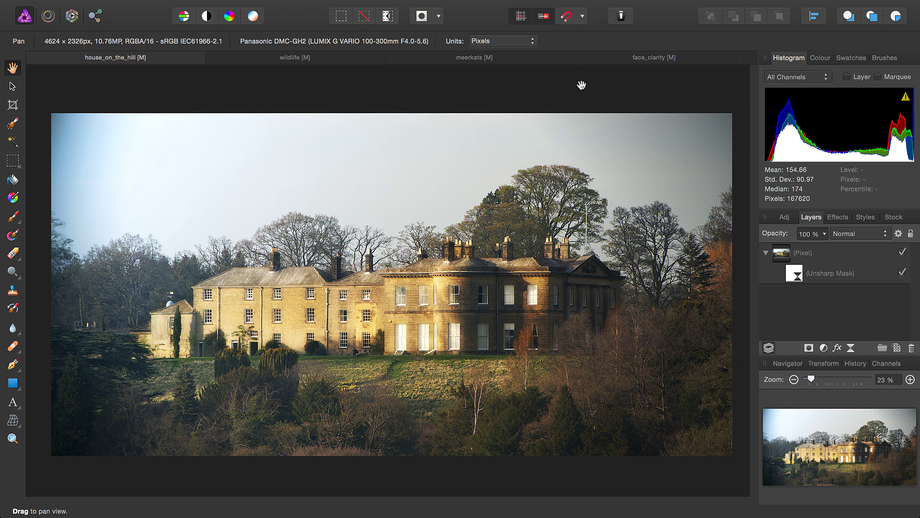